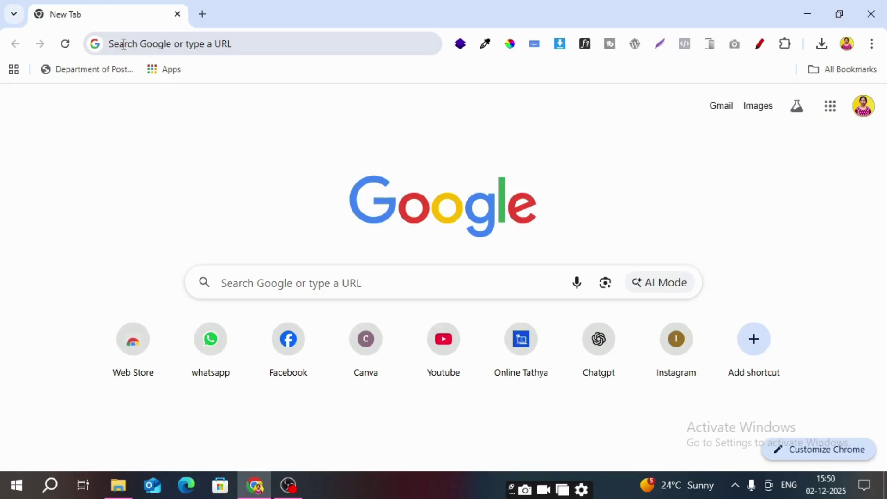
Step: Open the canva.com website
click(123, 44)
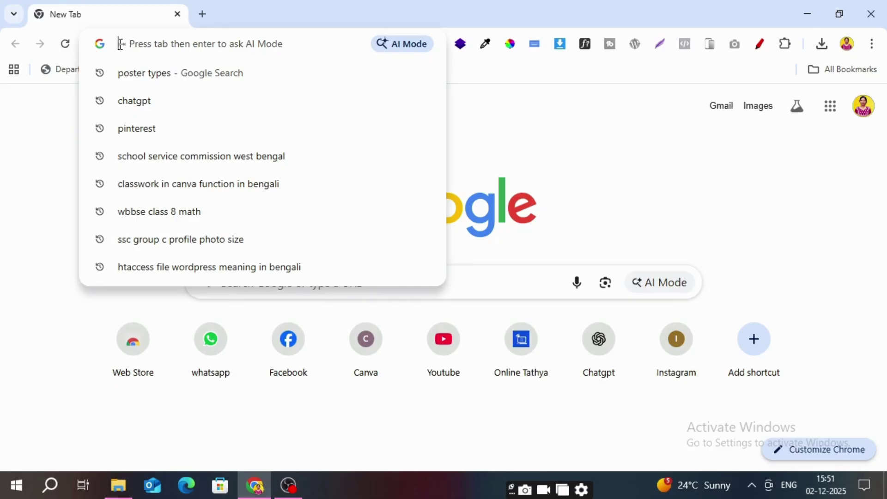
text(canva)
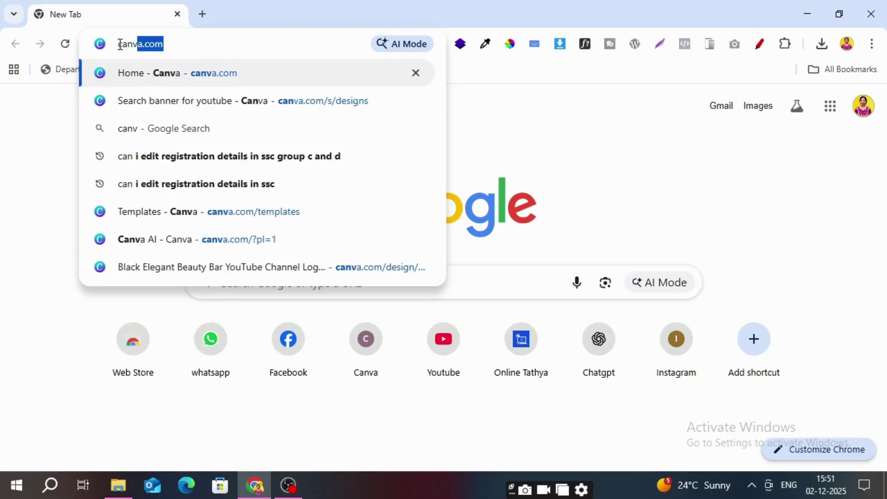
text(.com)
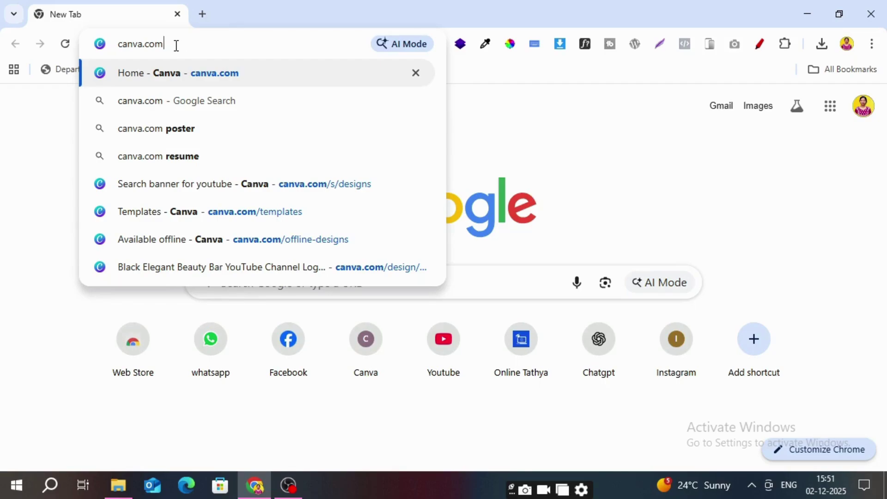
click(190, 74)
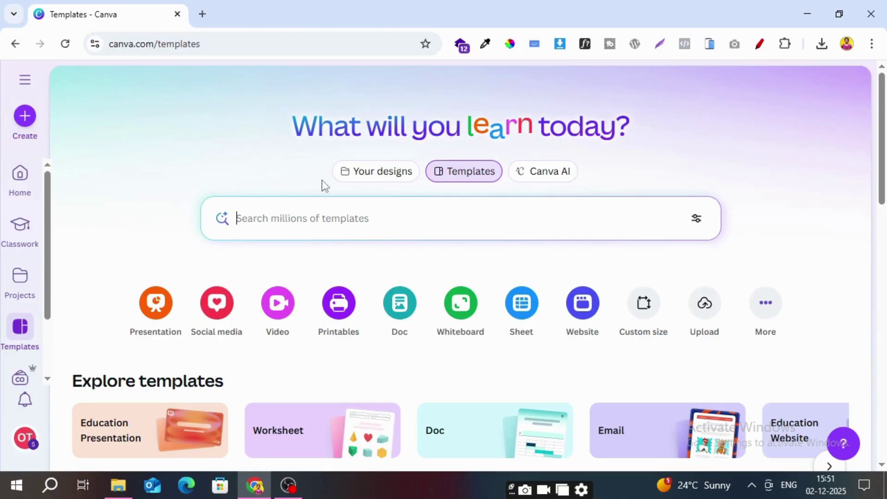
Step: Switch to Your designs and look through the recent designs on the home page
click(386, 182)
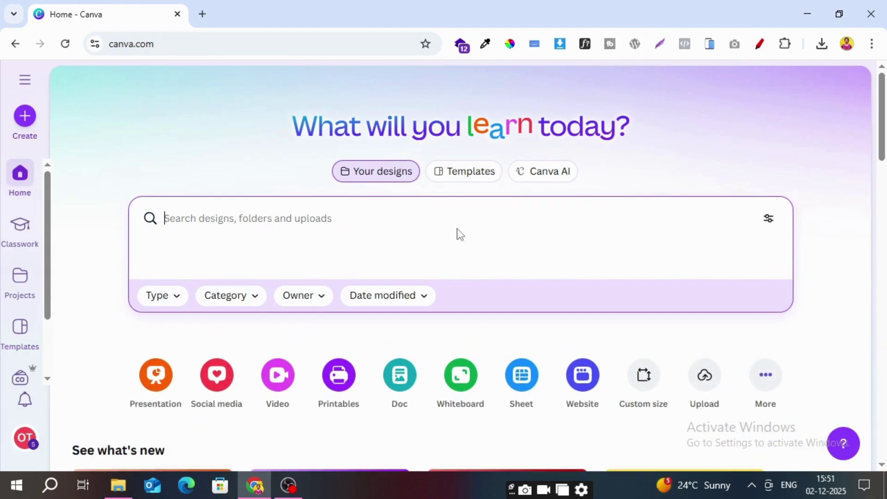
scroll(459, 236, down, 4)
scroll(586, 238, down, 6)
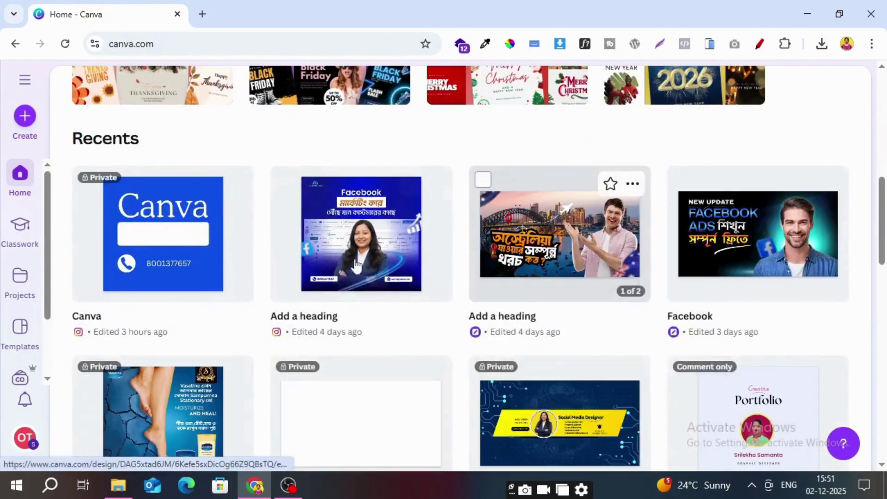
scroll(527, 240, up, 6)
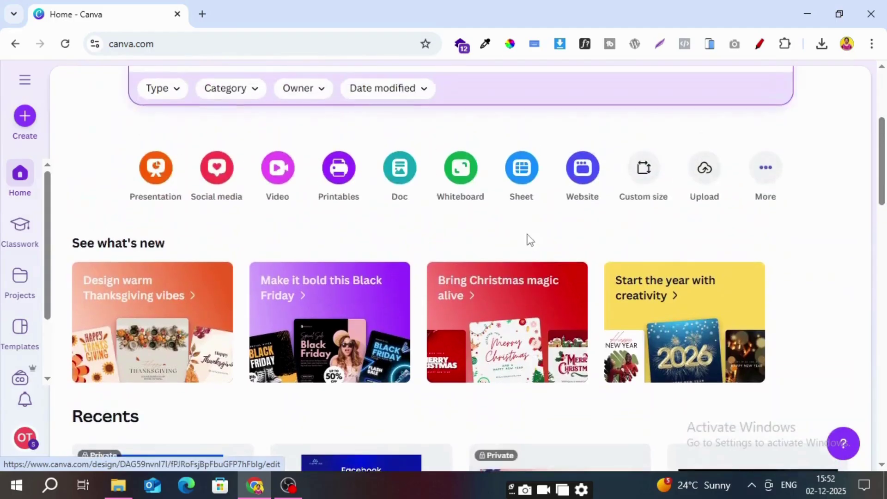
scroll(529, 239, up, 3)
scroll(431, 172, up, 2)
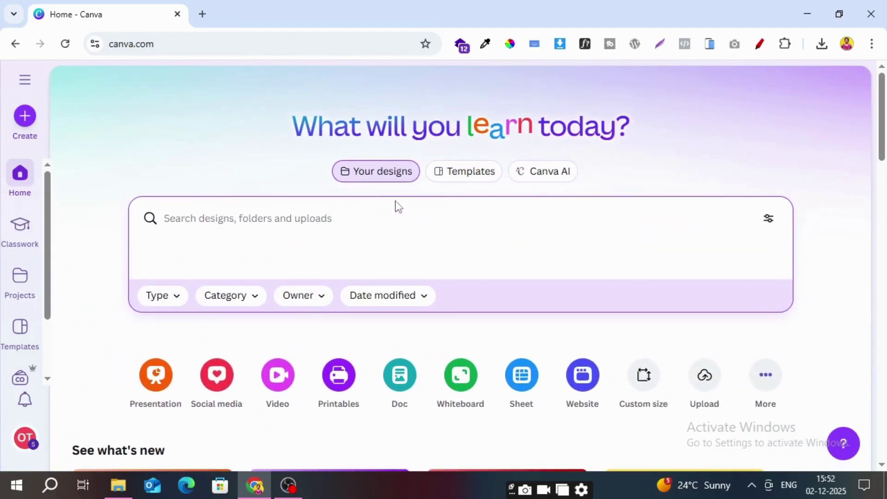
Step: Open the Templates page and look over the remaining navigation entries, including Brand and More
click(479, 180)
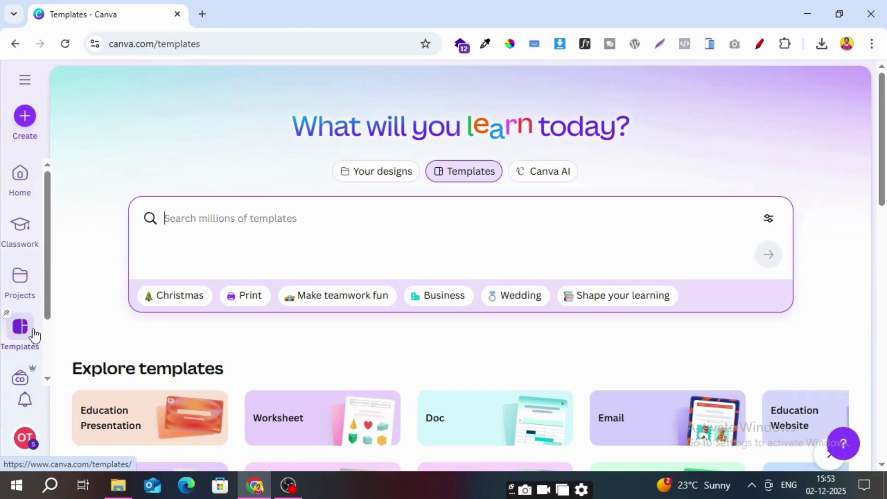
scroll(34, 333, down, 2)
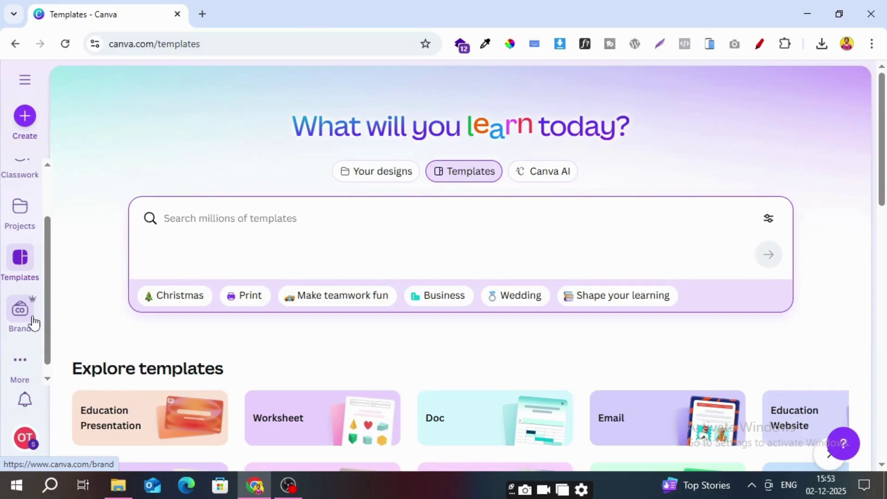
click(29, 354)
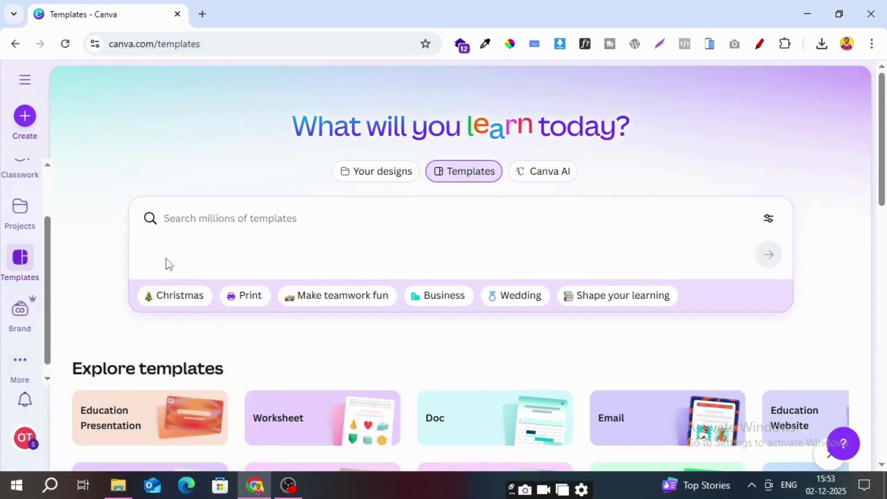
Step: Open the design creation dialog and look at the Social media, Photo editor, Videos and Printables categories
click(25, 118)
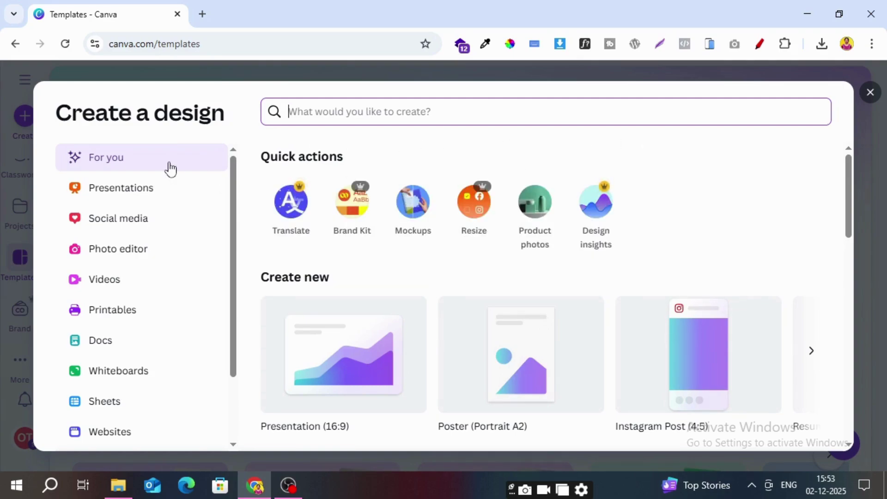
click(159, 222)
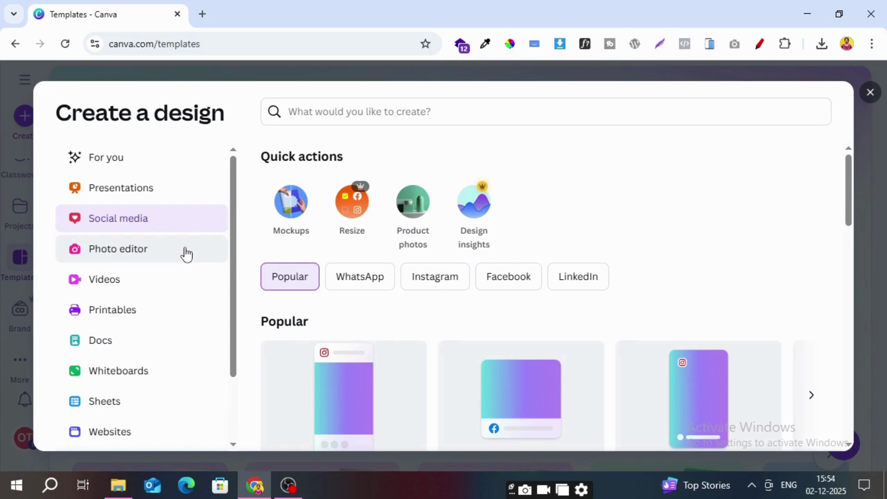
click(156, 254)
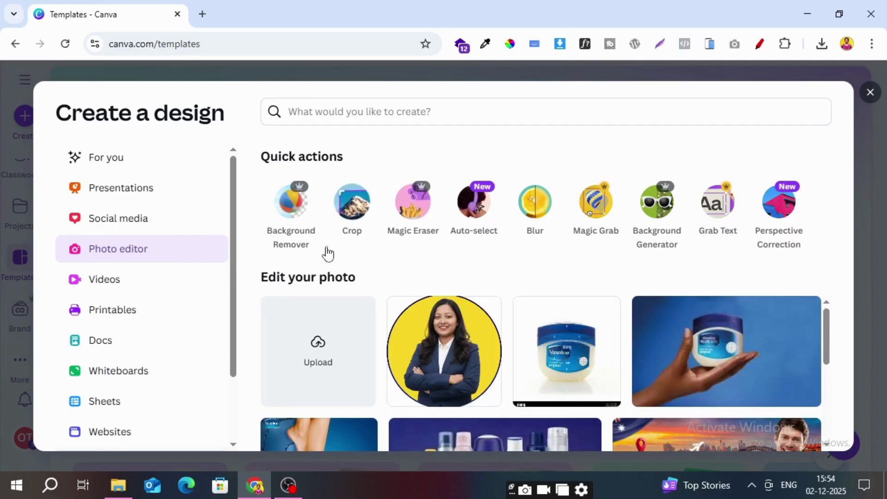
click(130, 287)
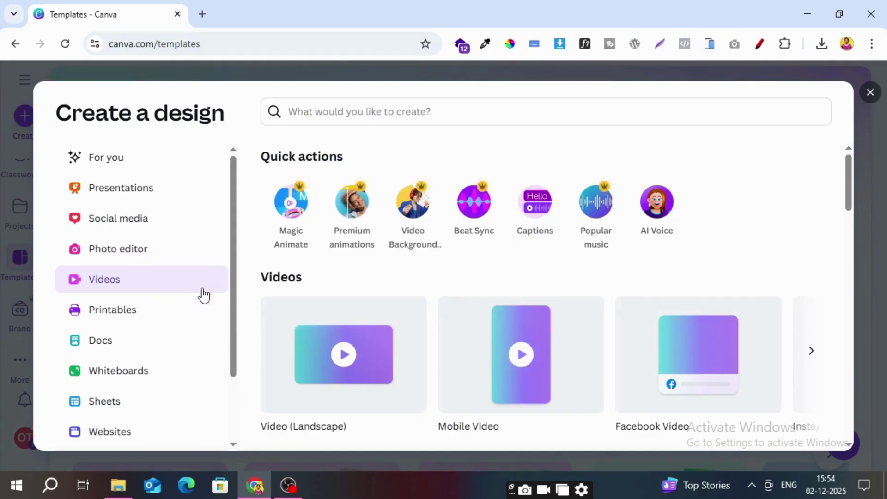
click(192, 311)
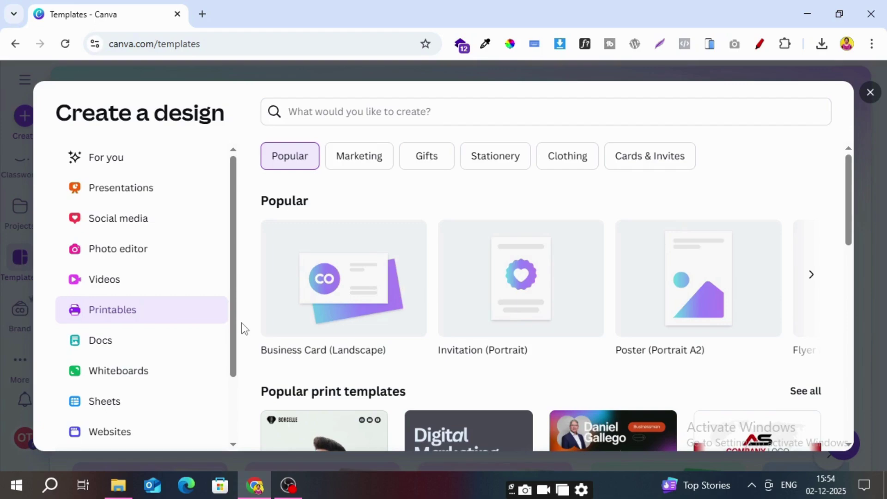
Step: Look at the Docs, Whiteboards, Sheets and Websites design categories
click(172, 345)
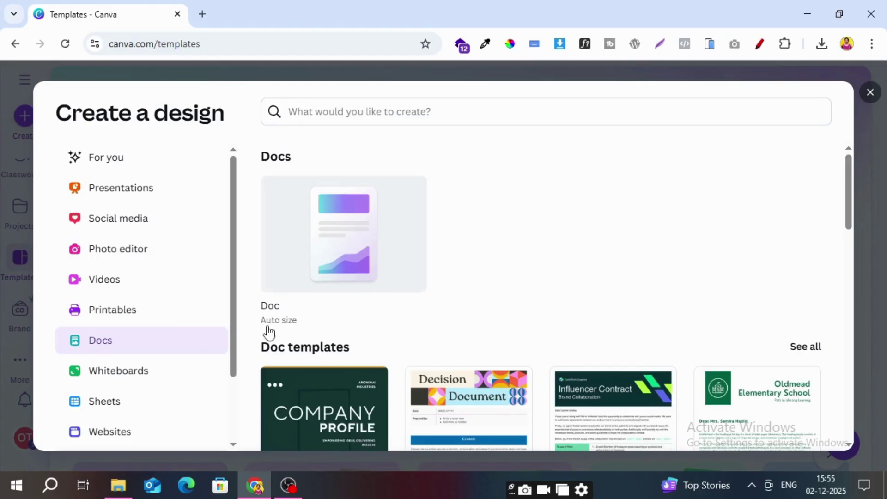
click(156, 375)
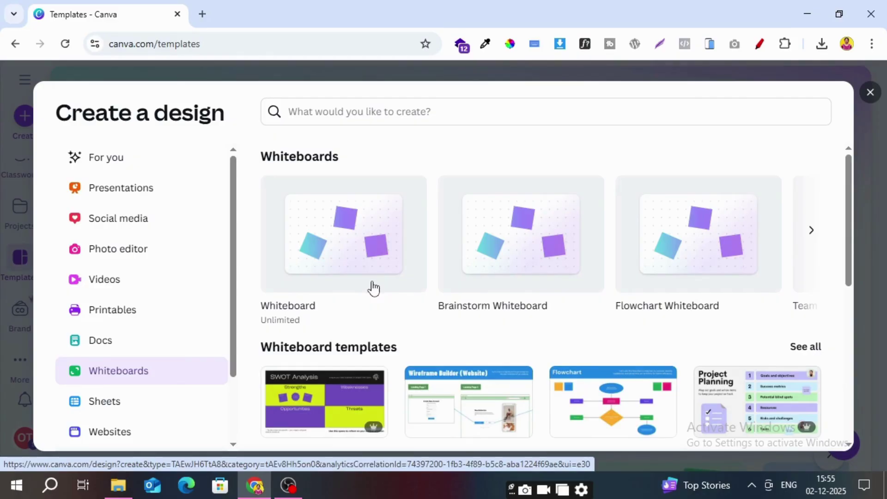
click(129, 405)
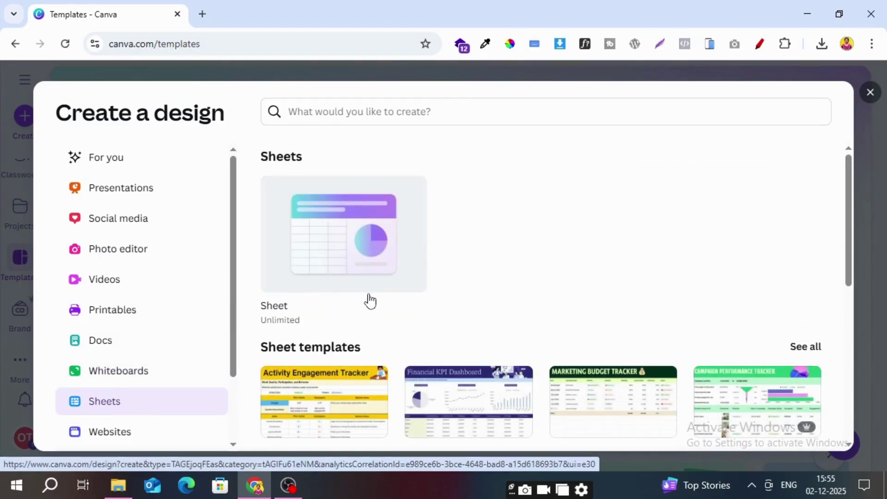
scroll(180, 385, down, 1)
scroll(180, 386, down, 2)
click(116, 351)
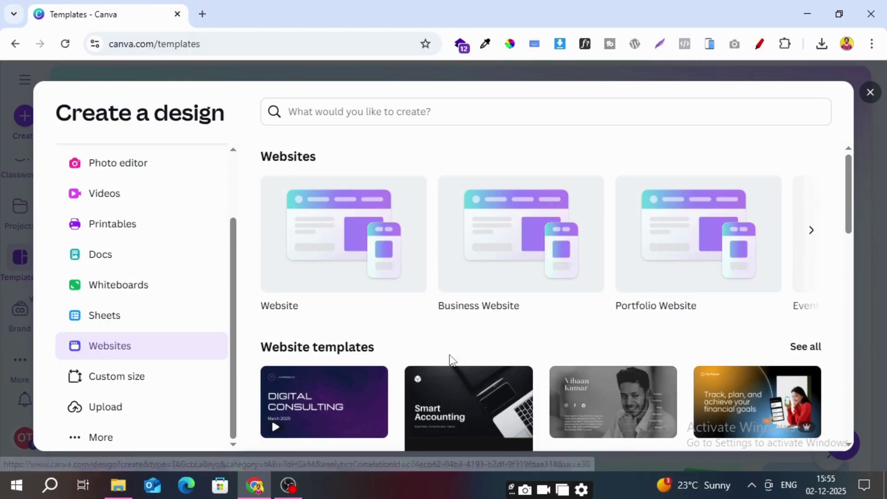
Step: Check the Upload options and choose Custom size as the way to create the design
click(144, 384)
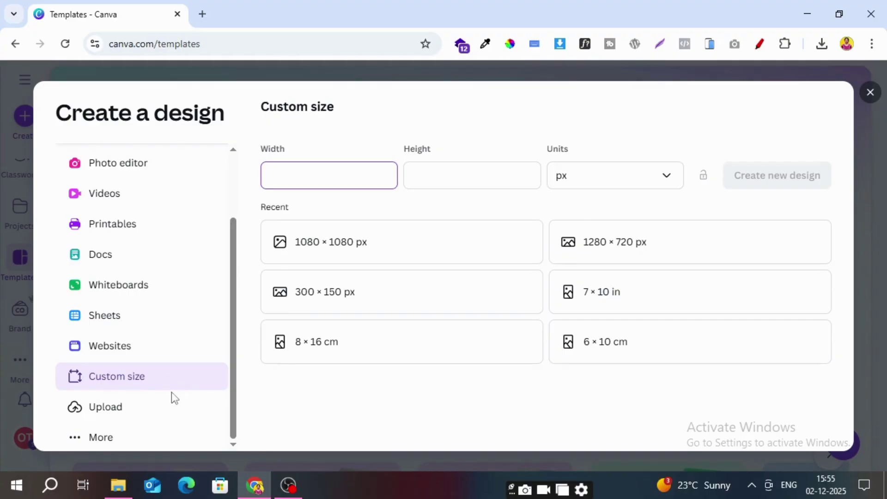
click(109, 409)
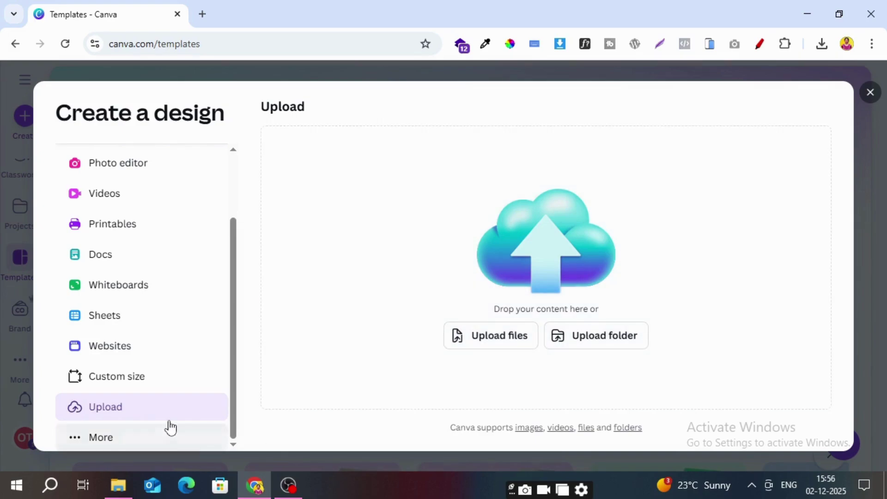
click(133, 376)
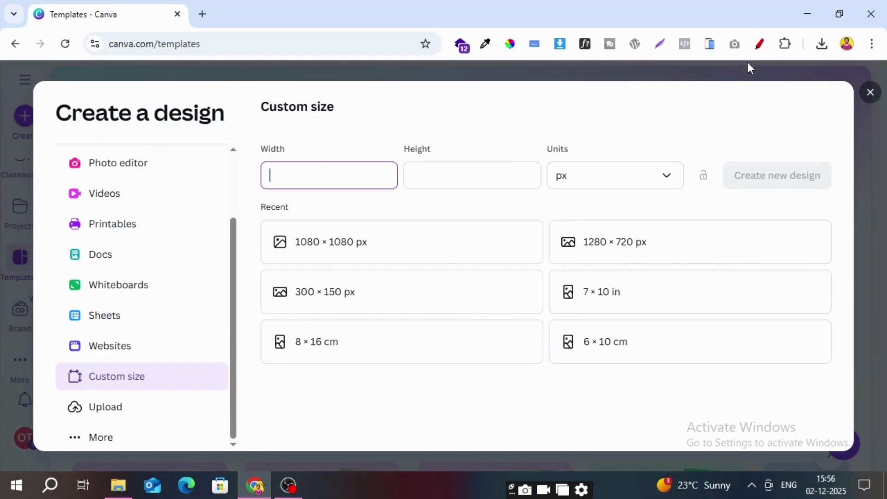
Step: With the page-marking pen, draw a red arrow along the dialog's upper edge to illustrate the width
click(759, 44)
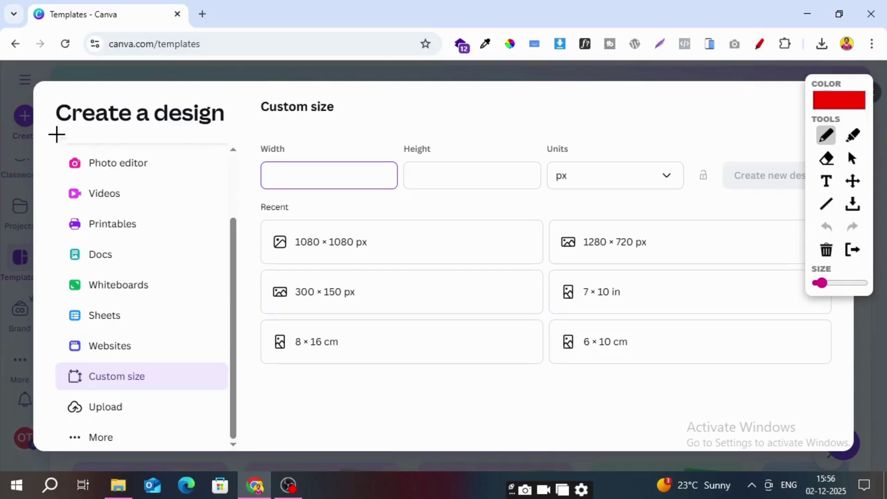
mouse_move(37, 92)
mouse_down()
mouse_move(273, 99)
mouse_move(480, 81)
mouse_move(695, 87)
mouse_move(827, 71)
mouse_move(810, 120)
mouse_up()
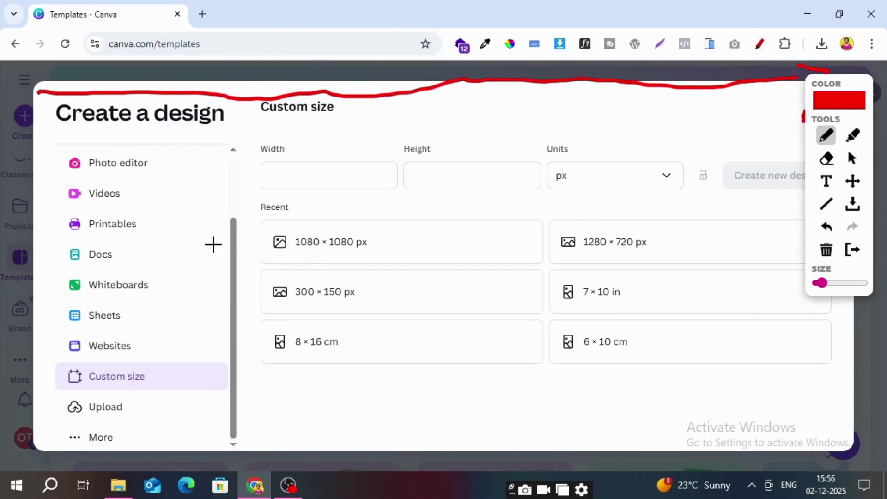
drag(56, 92, 52, 117)
mouse_move(60, 84)
mouse_down()
mouse_move(40, 94)
mouse_move(94, 62)
mouse_up()
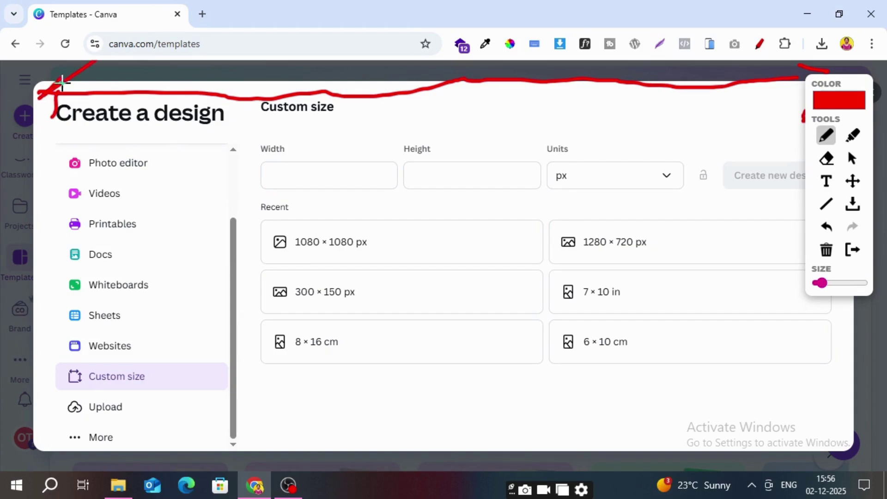
drag(41, 92, 86, 131)
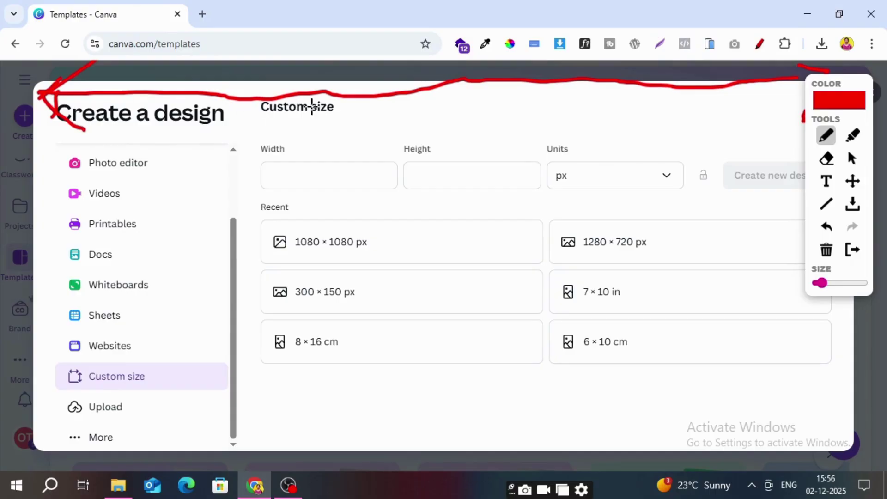
Step: Draw a red double-headed arrow down the dialog to illustrate the height, and clear all pen annotations
mouse_move(709, 96)
mouse_down()
mouse_move(783, 405)
mouse_move(782, 442)
mouse_move(793, 411)
mouse_up()
drag(784, 441, 759, 421)
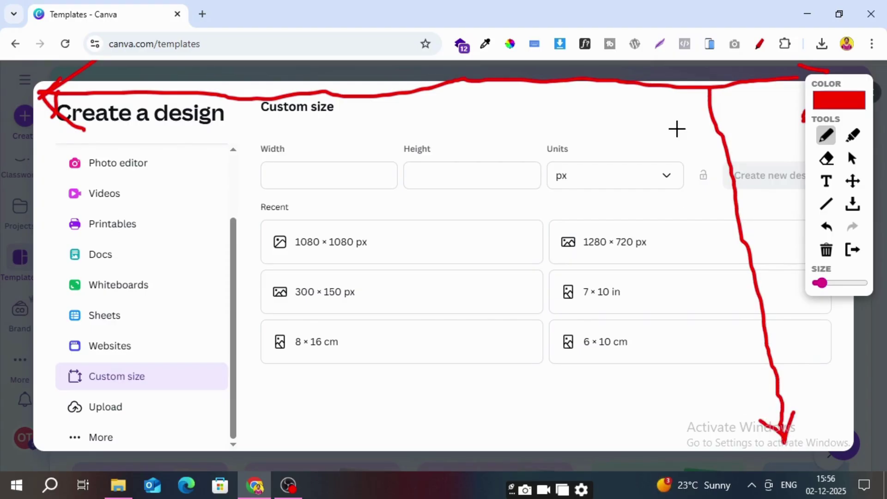
drag(709, 88, 691, 124)
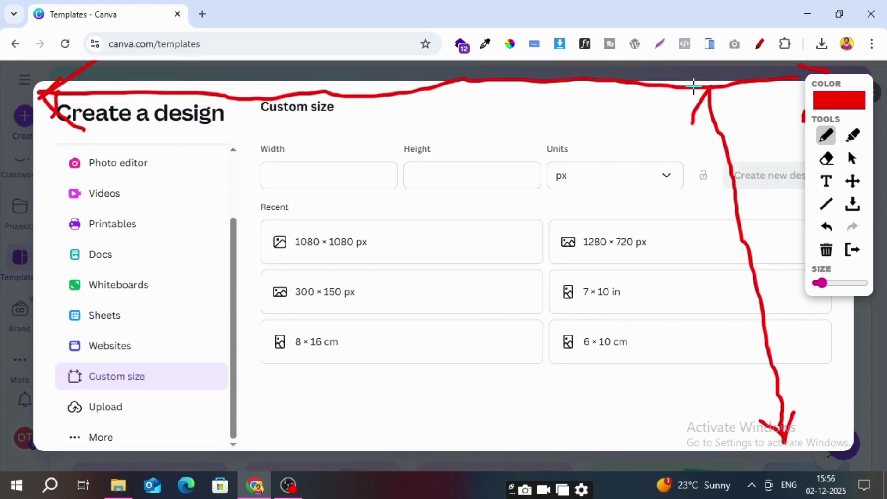
drag(709, 87, 740, 106)
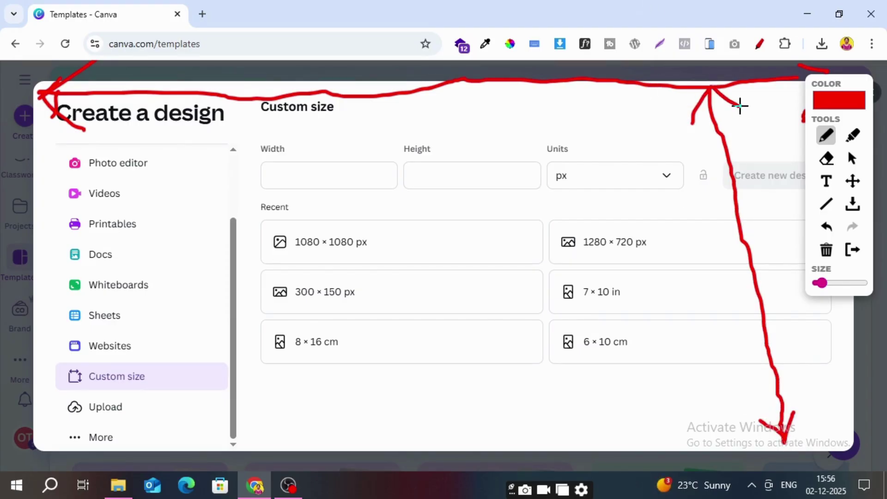
click(761, 47)
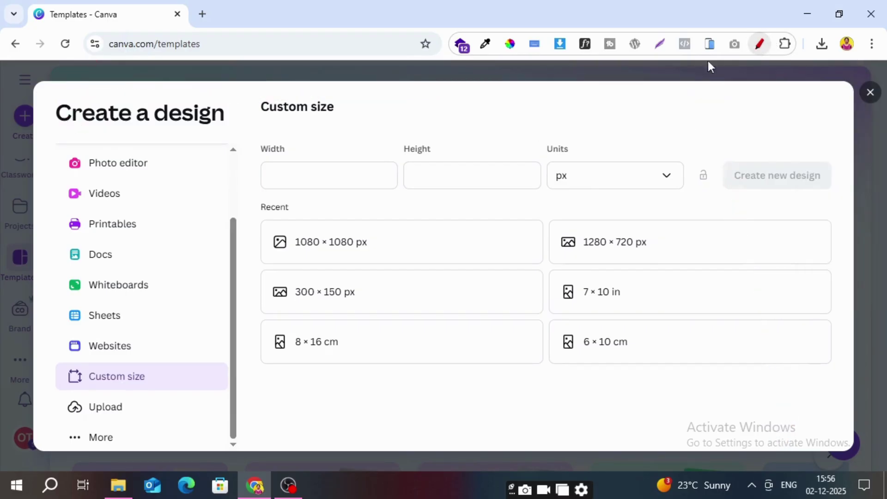
Step: Create a new custom-size design of 1080 × 1080 px and close the duplicate design tab
click(304, 177)
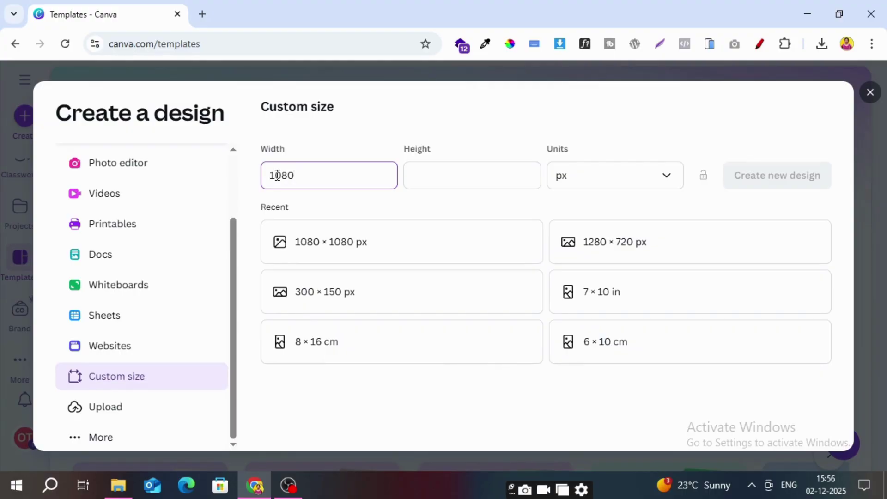
click(425, 174)
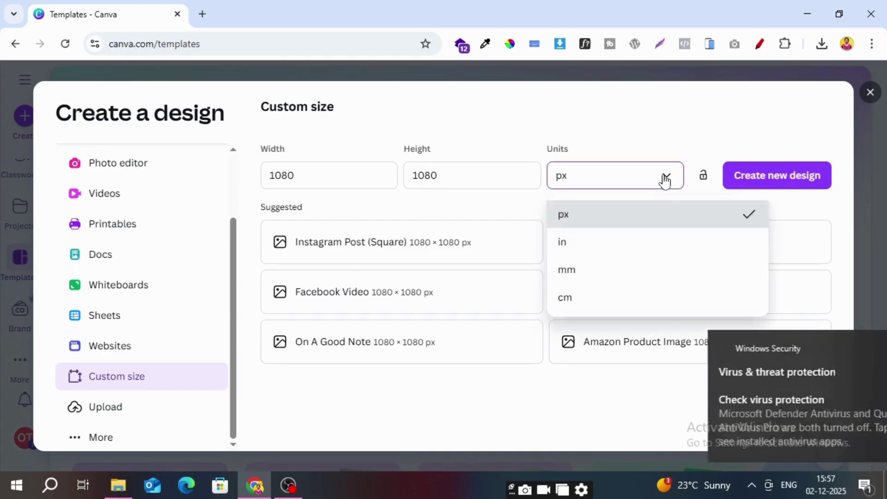
click(669, 180)
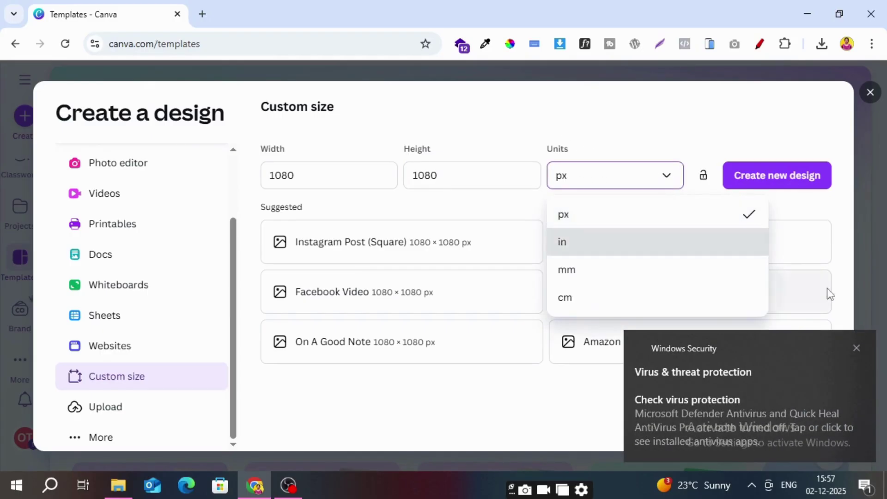
click(856, 348)
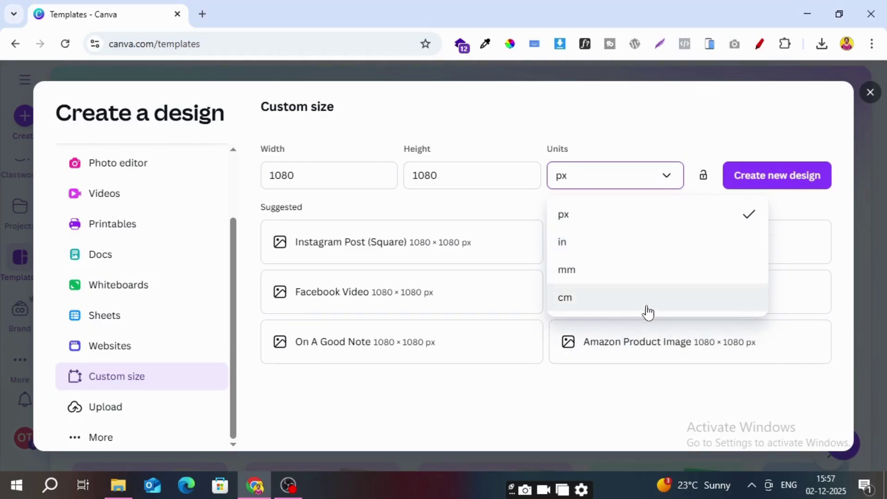
click(666, 178)
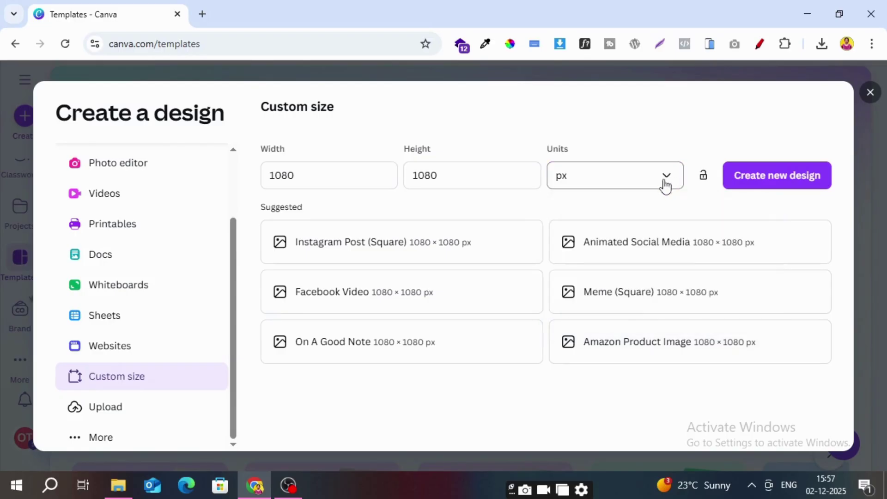
click(779, 180)
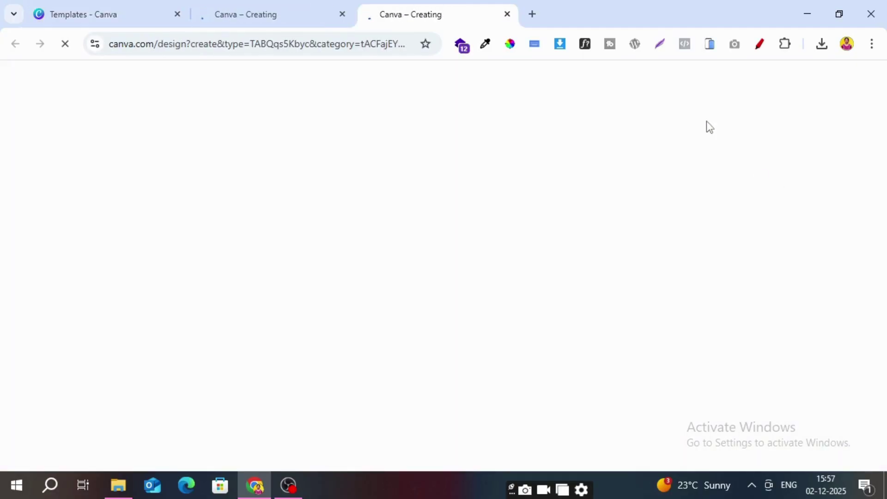
click(343, 13)
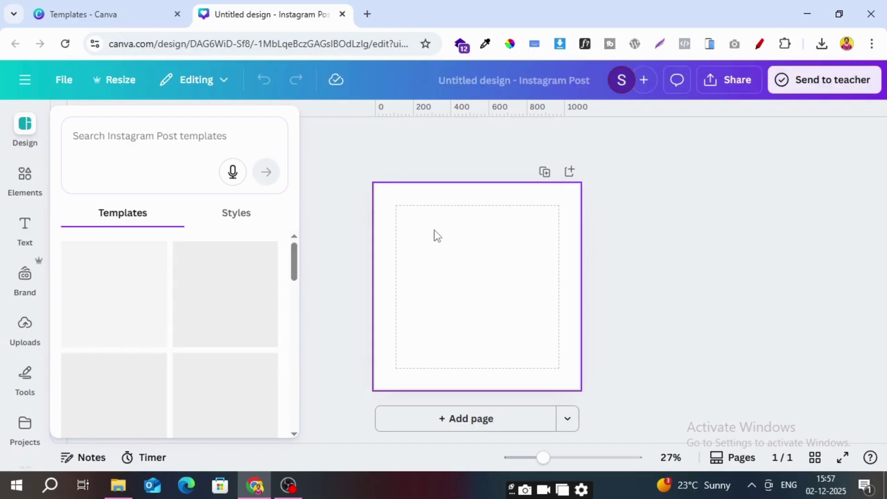
Step: Look through the available elements, Instagram Post templates, text styles and Brand Kit assets for the blank page
click(25, 183)
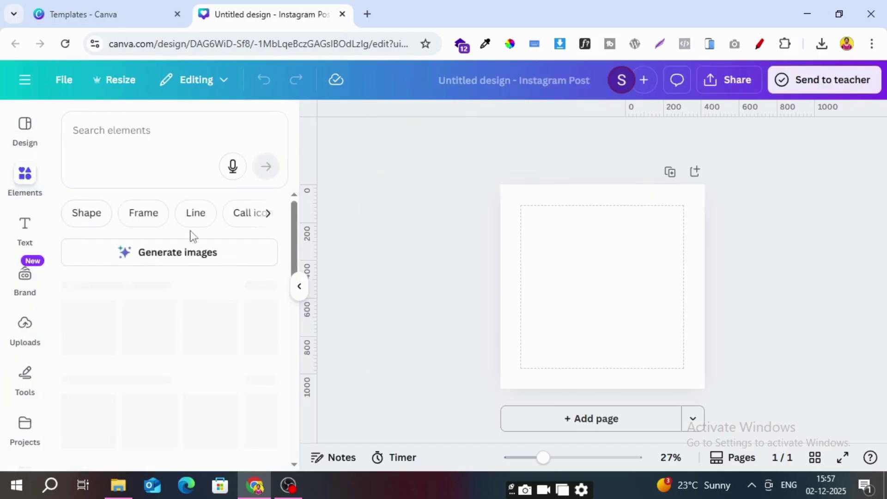
click(569, 258)
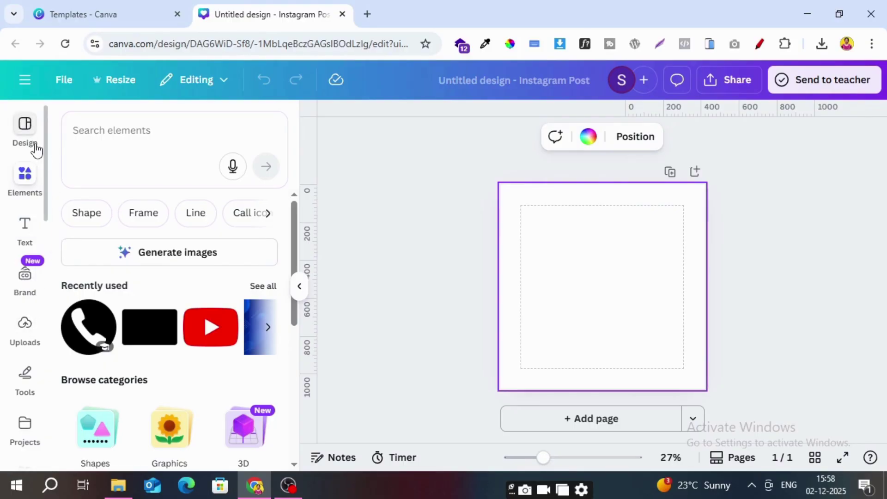
click(26, 131)
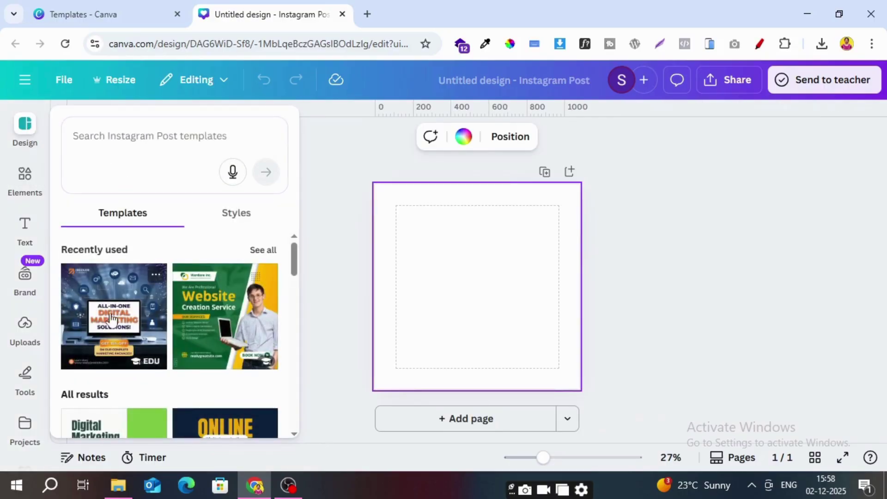
click(29, 178)
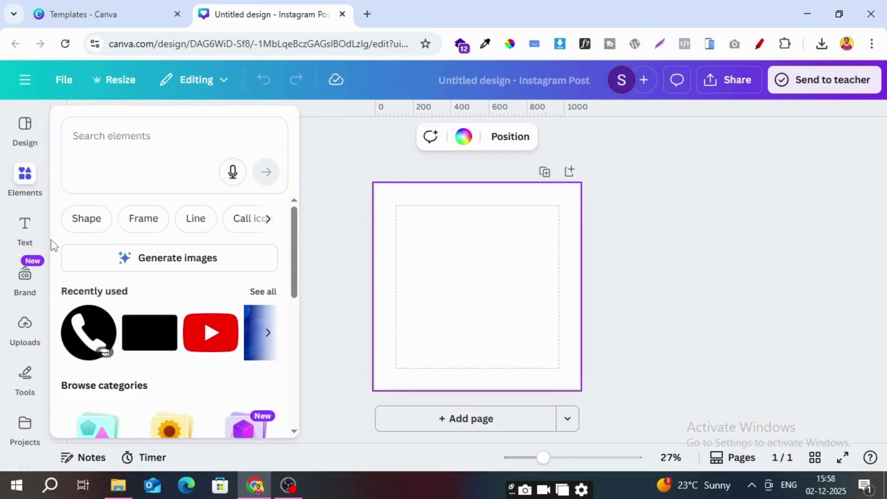
click(25, 226)
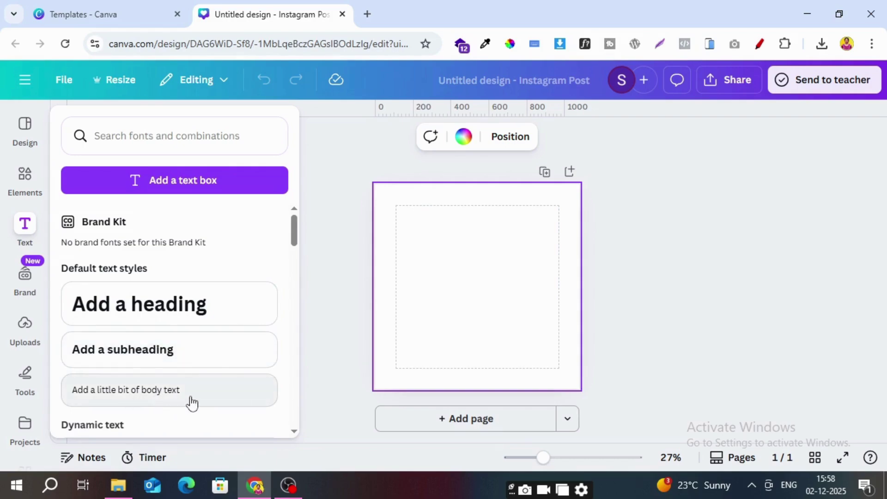
click(26, 290)
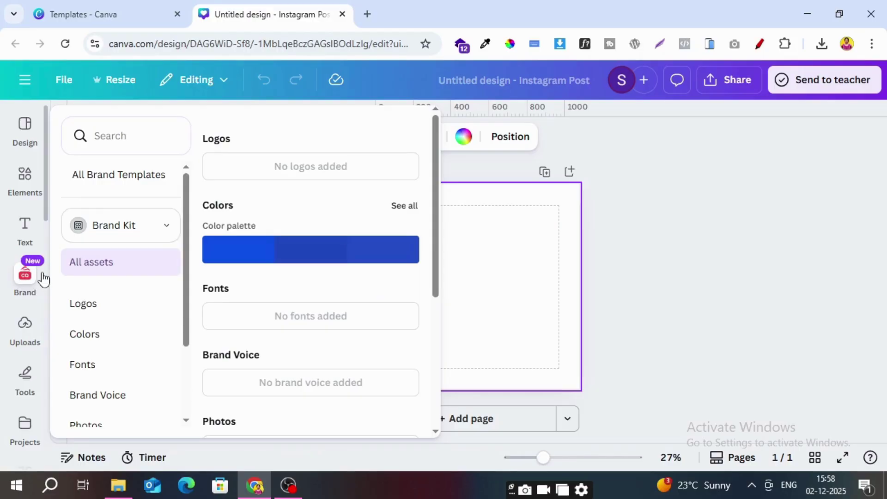
Step: Look through the uploaded images, drawing tools and saved projects, revisit the elements, and return to the blank page
click(27, 333)
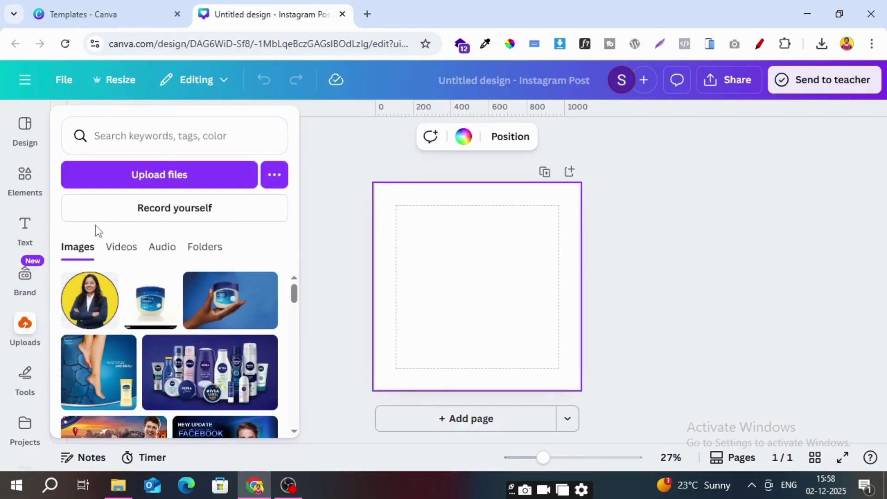
click(28, 381)
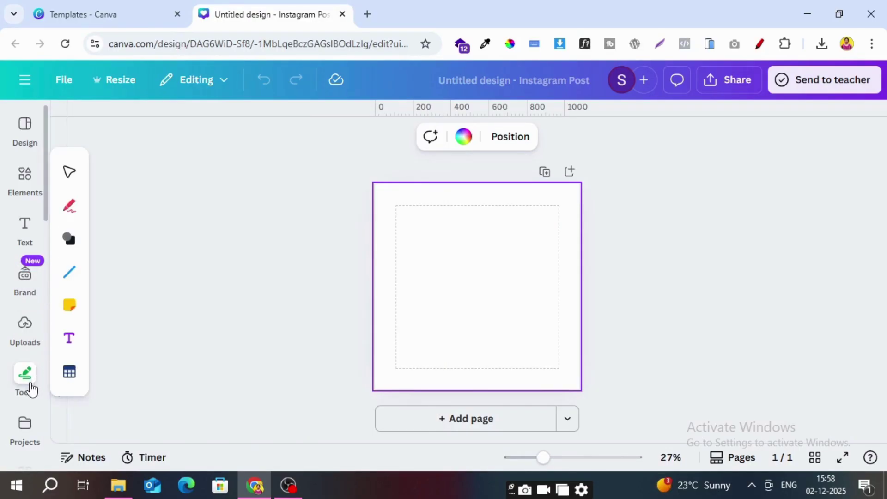
click(26, 426)
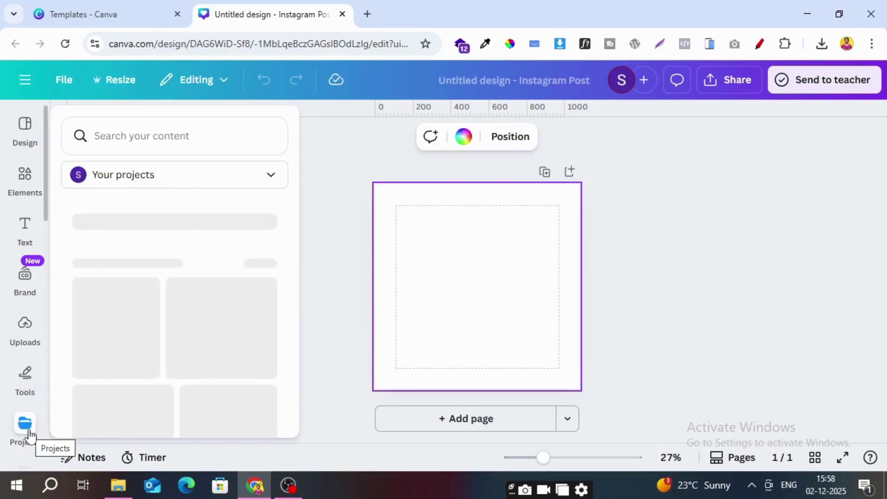
click(26, 330)
click(26, 229)
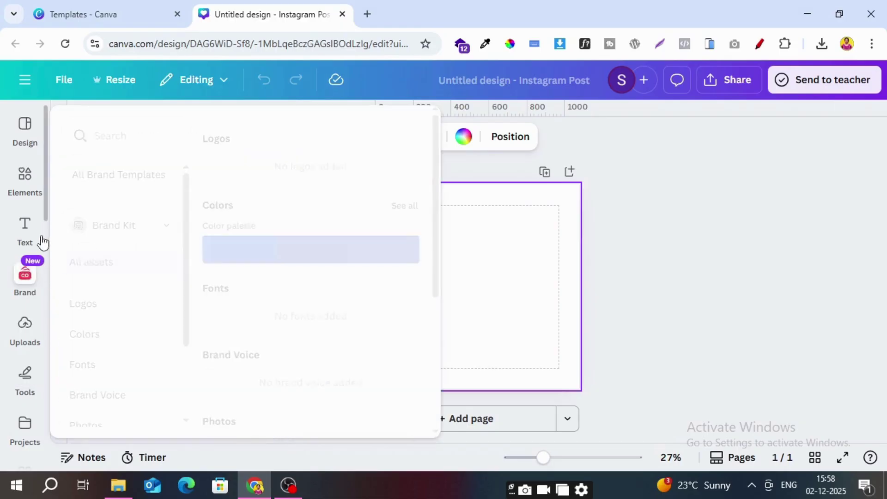
click(41, 189)
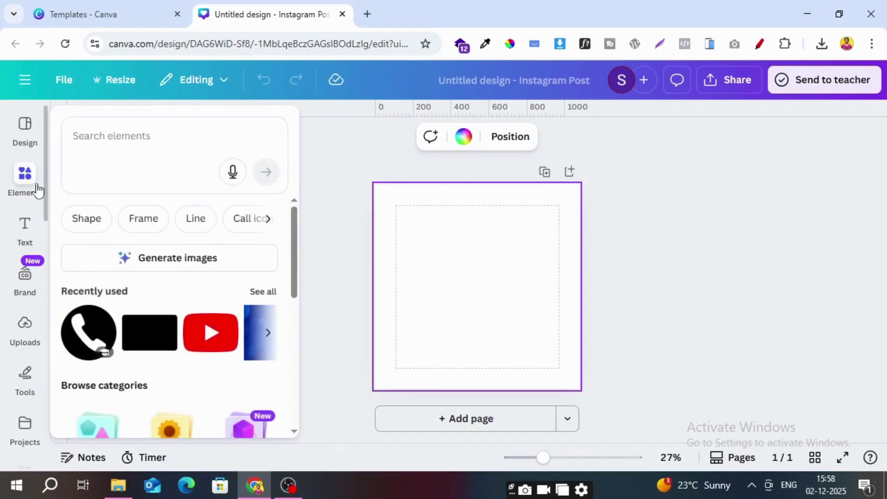
click(463, 262)
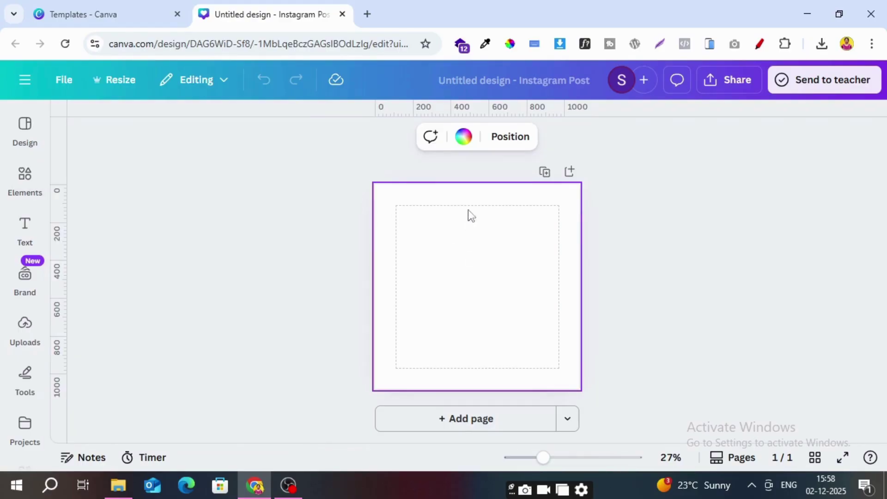
Step: Try the middle Brand Kit blue as the page background, and settle on solid black
click(464, 141)
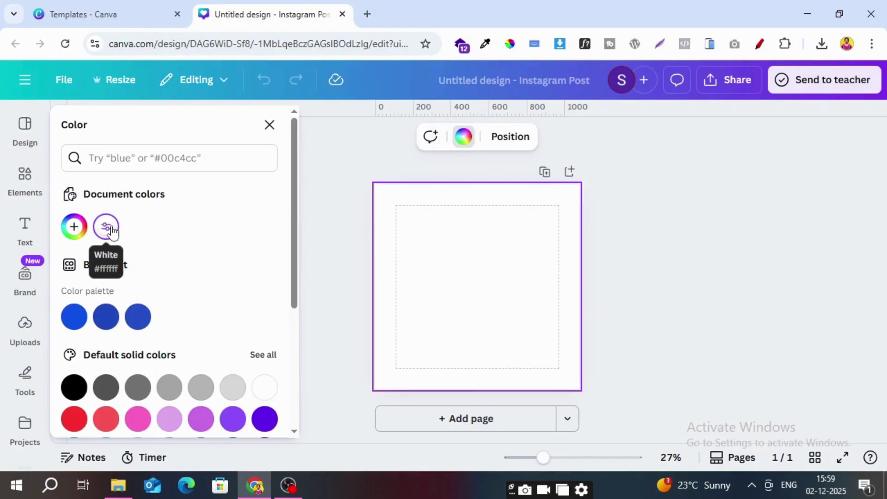
click(106, 318)
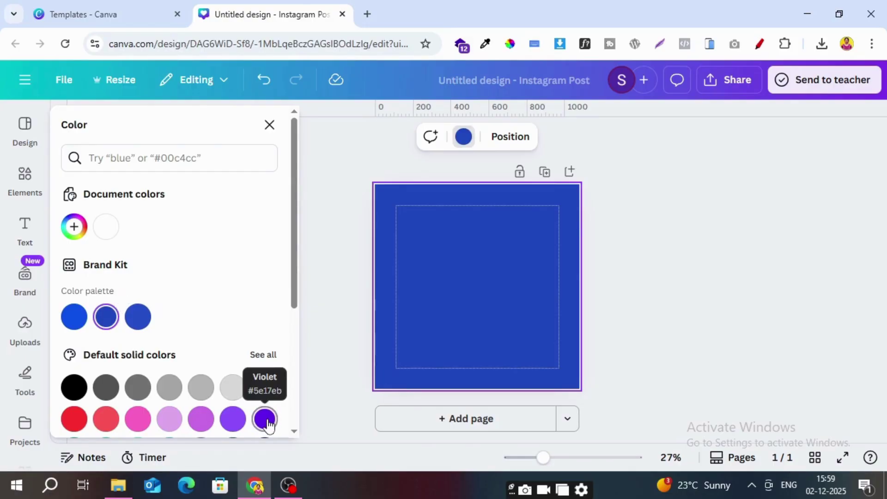
click(81, 388)
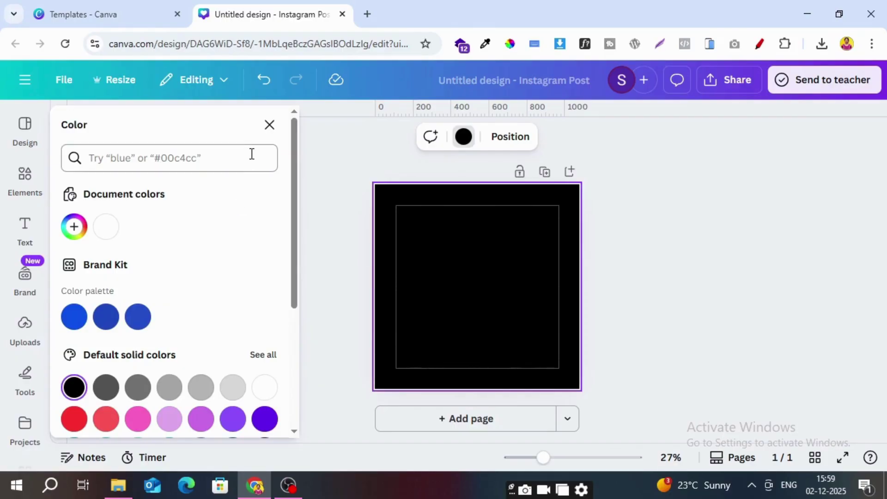
click(269, 125)
Step: Add a default heading to the black page and delete the duplicate heading above it
click(25, 227)
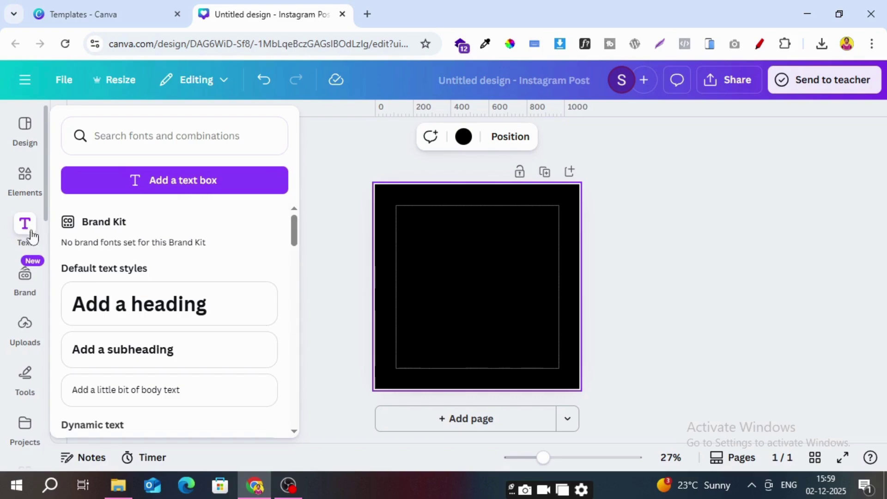
double_click(122, 305)
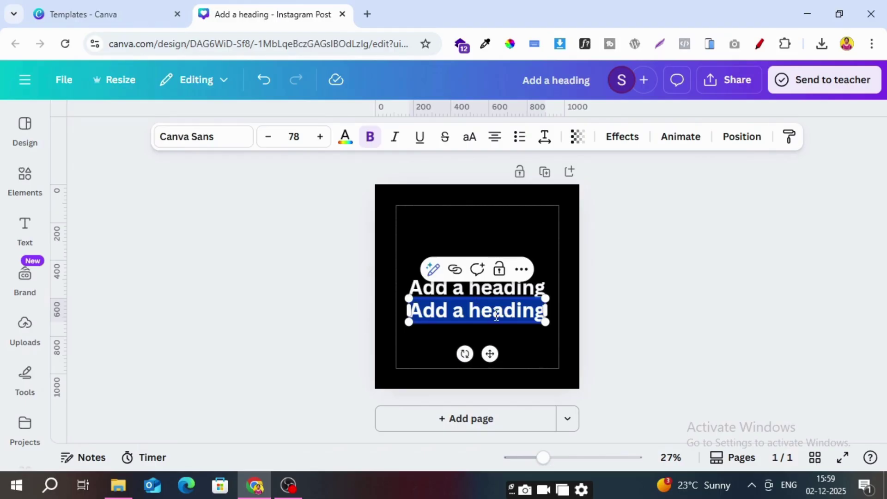
click(501, 290)
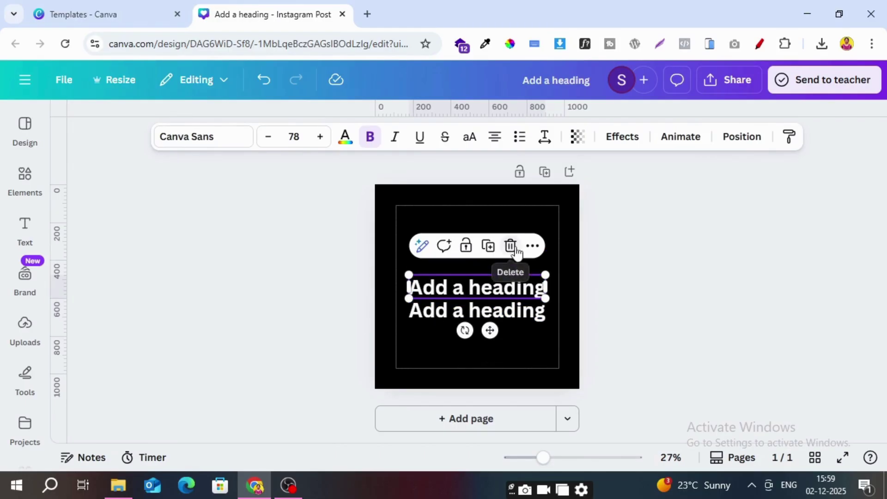
click(511, 245)
Step: Replace the heading's text with "Canva", and narrow its box to fit and move it to the page's upper centre
double_click(507, 312)
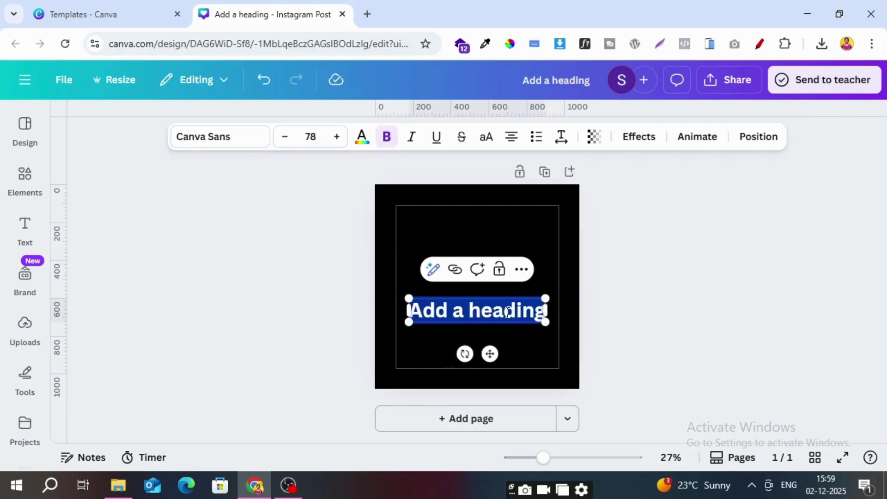
text(C)
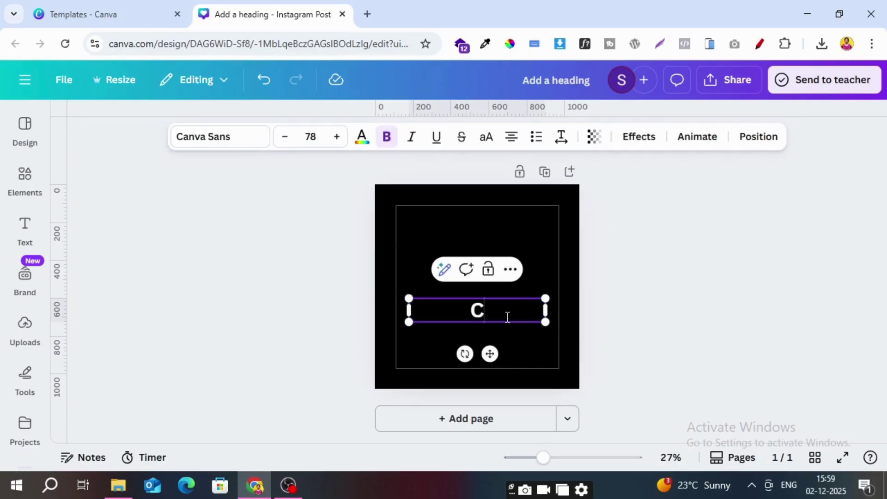
text(anva)
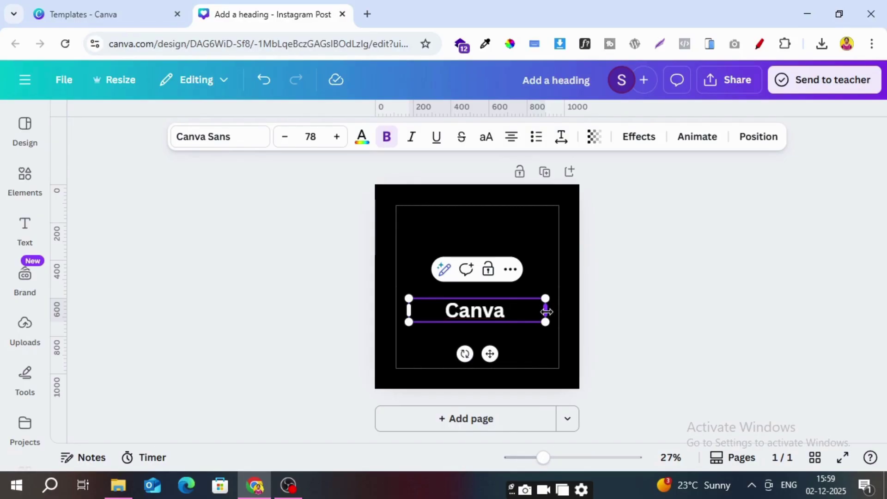
drag(538, 318, 473, 323)
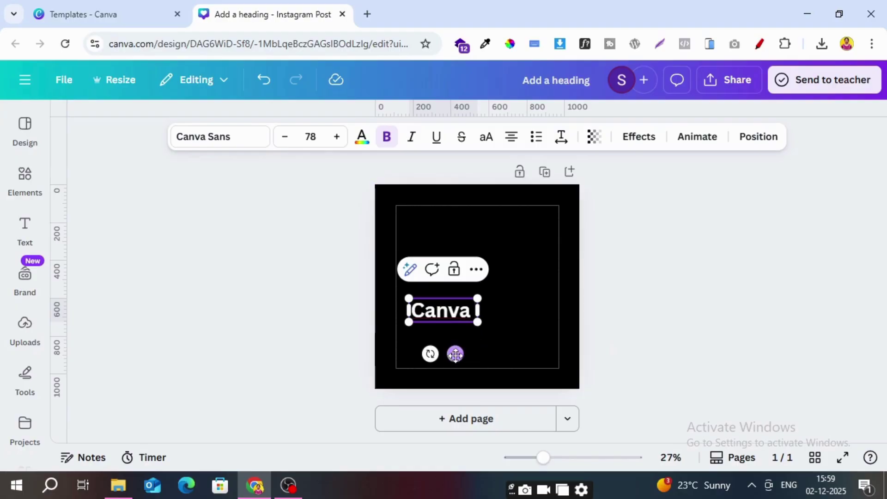
drag(455, 353, 489, 284)
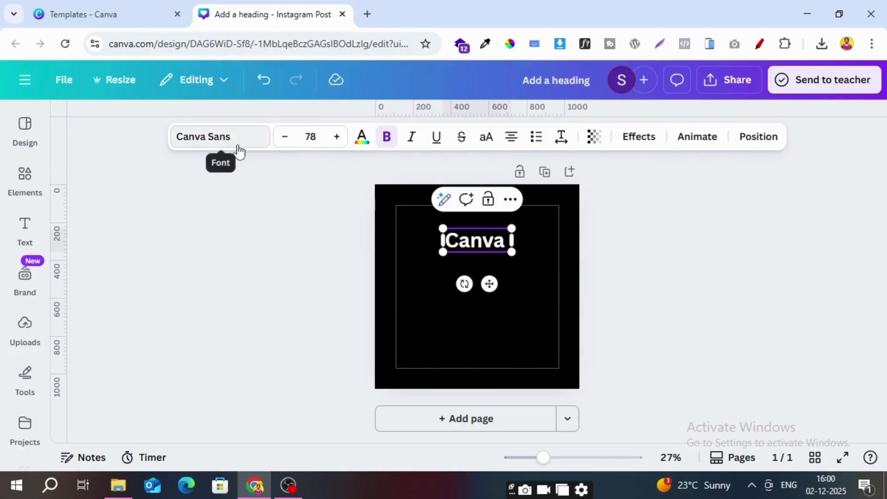
Step: Set the "Canva" heading's font to Poppins and reduce its font size to 74
click(215, 139)
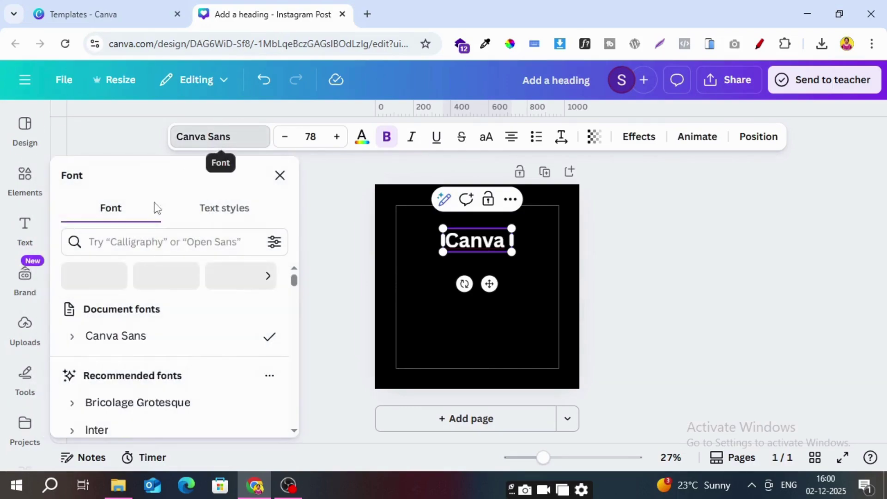
click(102, 239)
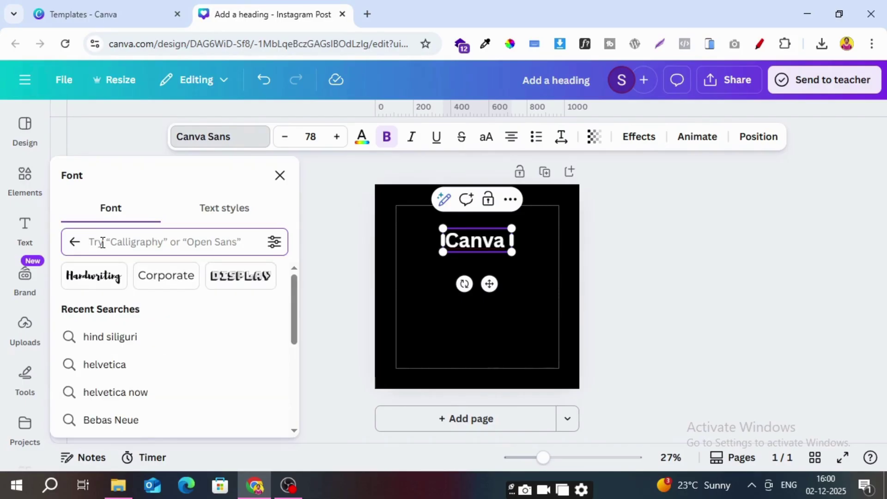
text(Poppins)
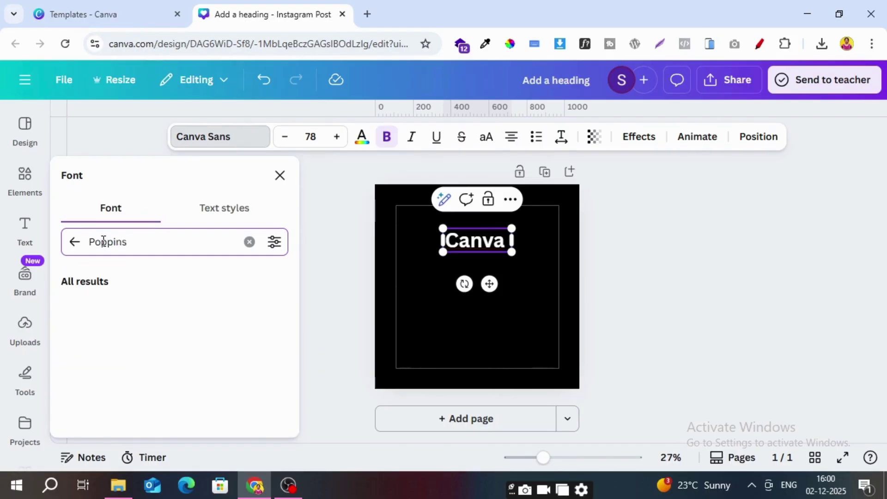
click(100, 308)
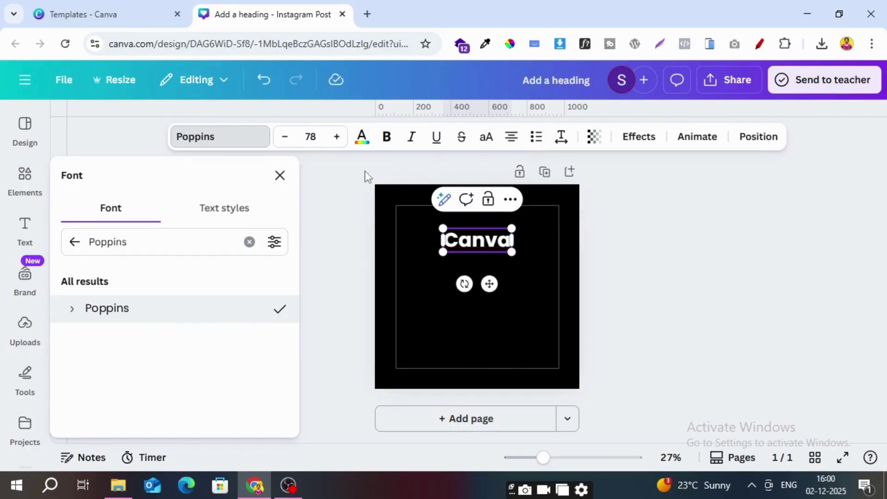
click(286, 137)
click(286, 137)
click(286, 137)
click(287, 137)
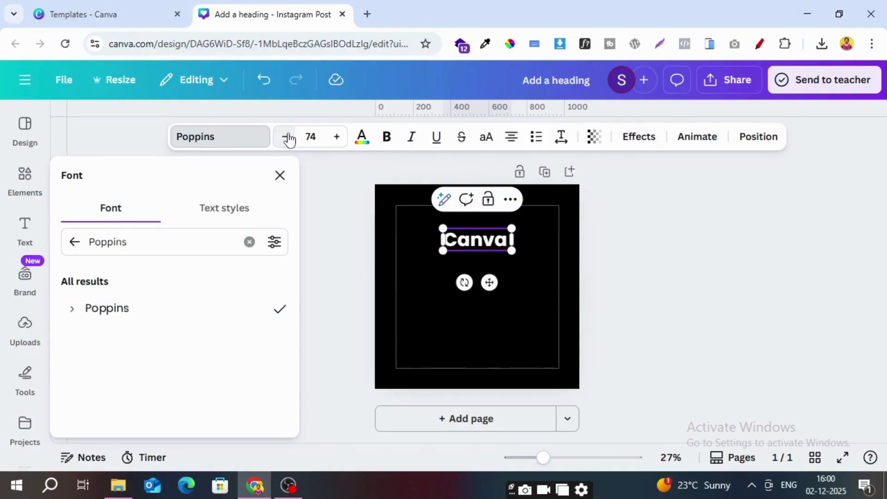
Step: Enlarge the "Canva" heading to font size 128 and centre it horizontally near the page's upper edge
click(337, 141)
click(337, 140)
click(336, 138)
click(337, 139)
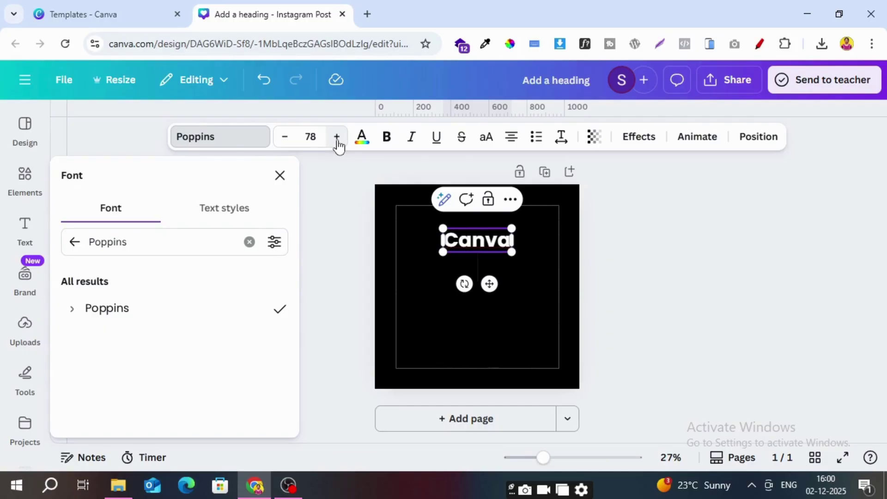
drag(511, 253, 554, 268)
drag(515, 300, 492, 285)
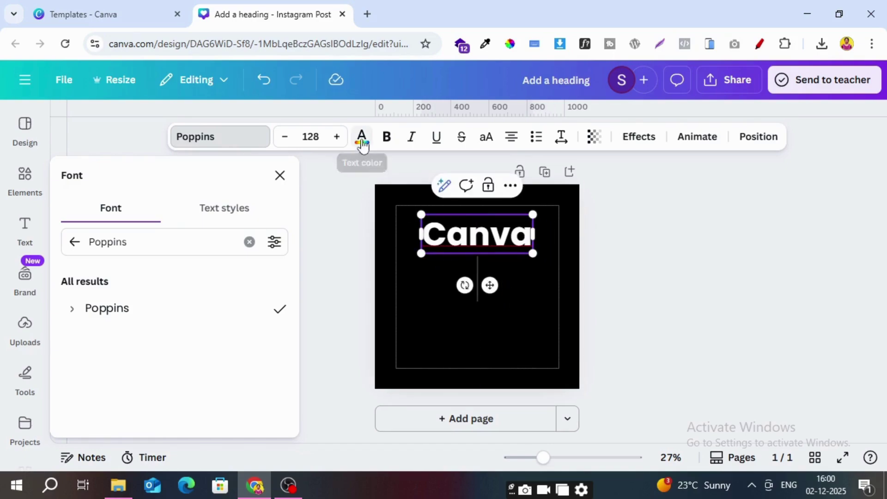
Step: View the text colour options for the "Canva" heading and make the heading bold
click(362, 138)
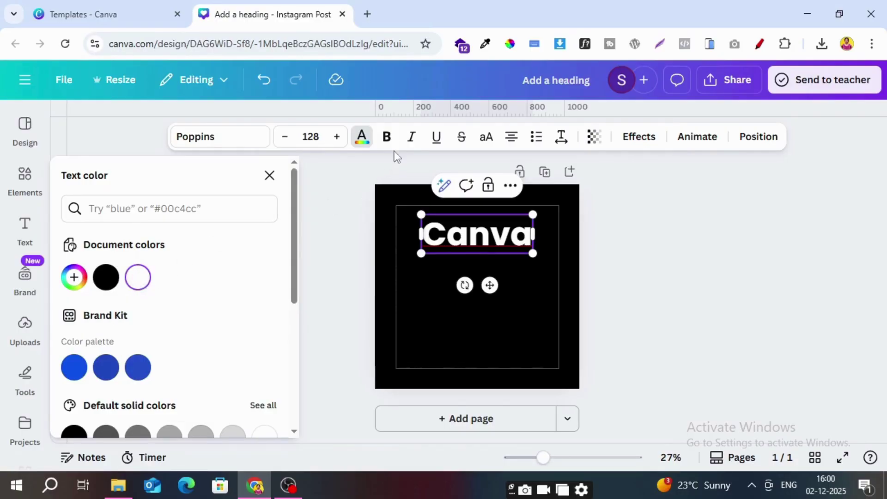
click(387, 139)
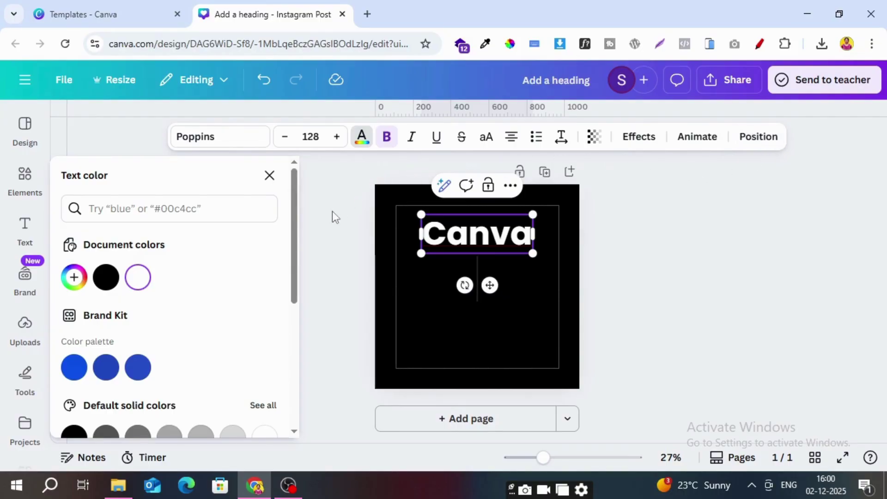
click(269, 179)
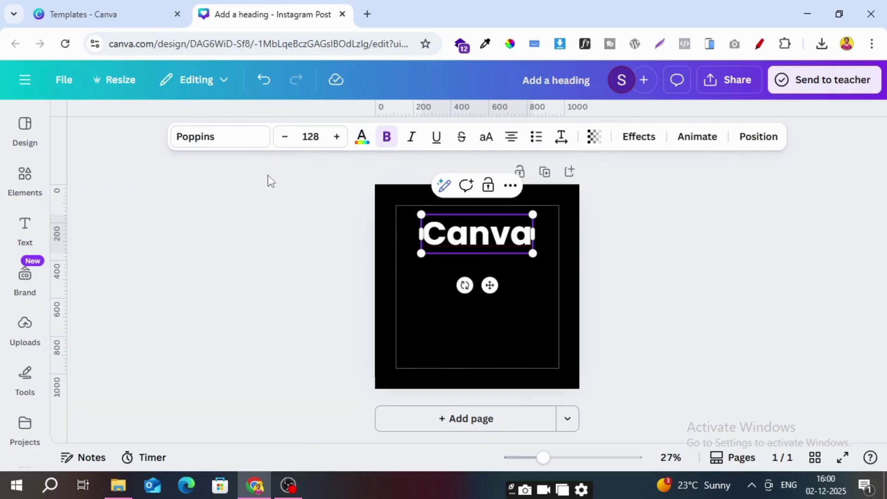
Step: Find the Shape elements, add the plain rectangle to the page, and select it
click(37, 191)
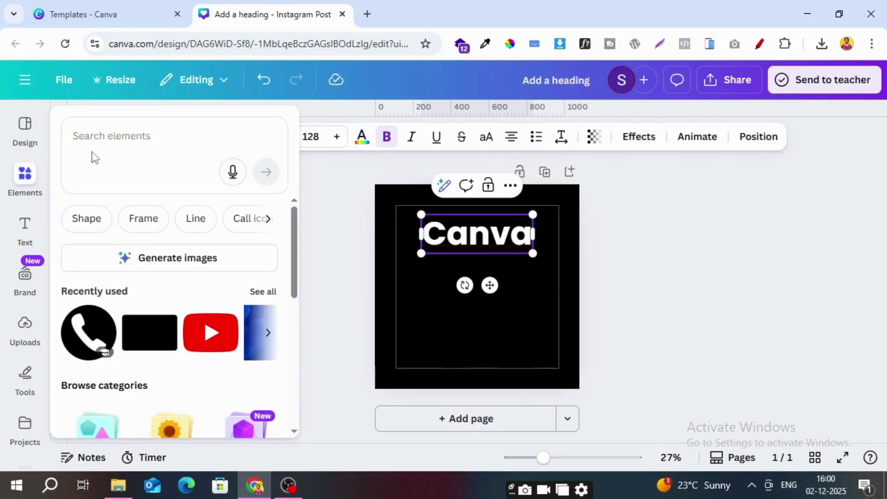
click(98, 138)
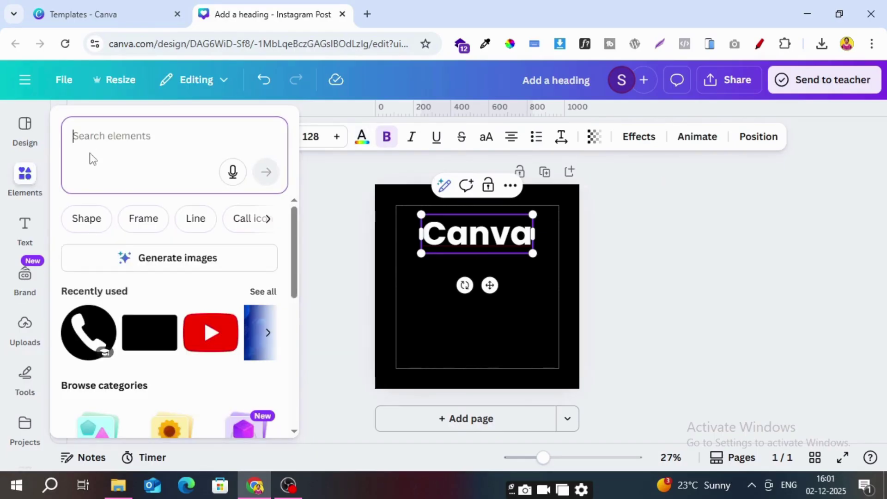
click(91, 223)
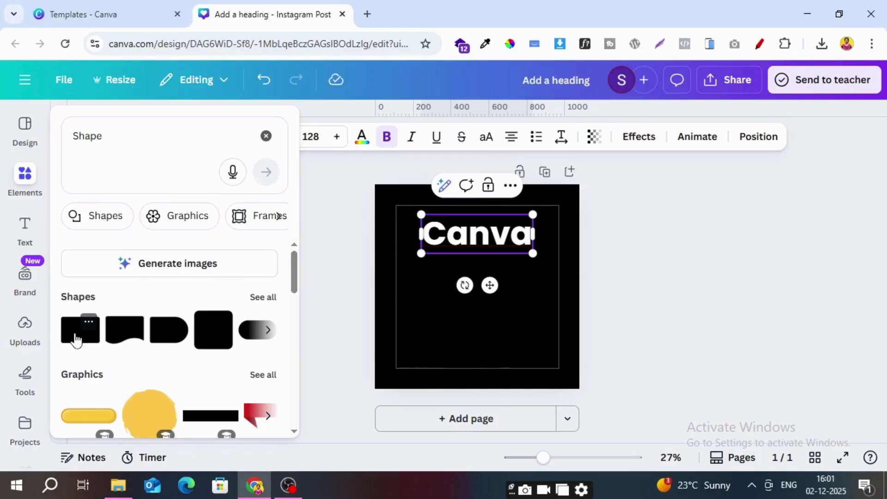
click(75, 339)
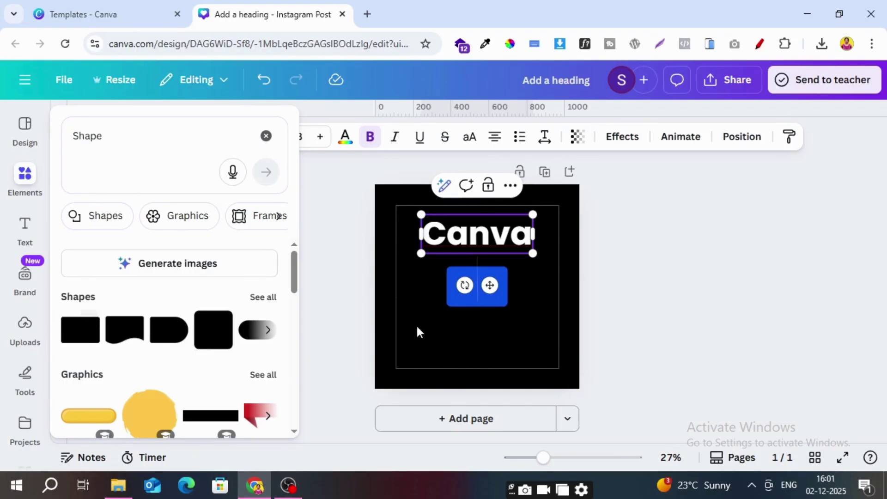
click(455, 334)
click(482, 304)
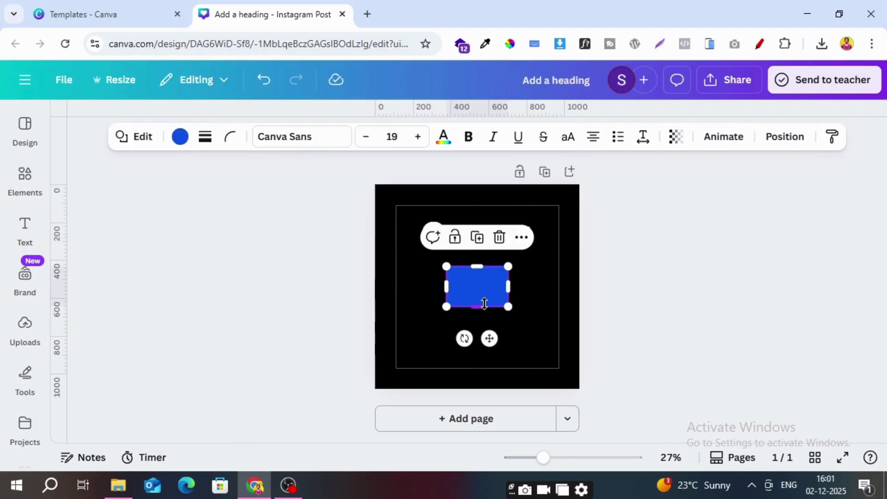
Step: Resize the blue rectangle and move it behind the "Canva" heading so it spans the whole word as a backing
mouse_move(508, 306)
mouse_down()
mouse_move(533, 323)
mouse_move(497, 298)
mouse_up()
drag(503, 328, 469, 282)
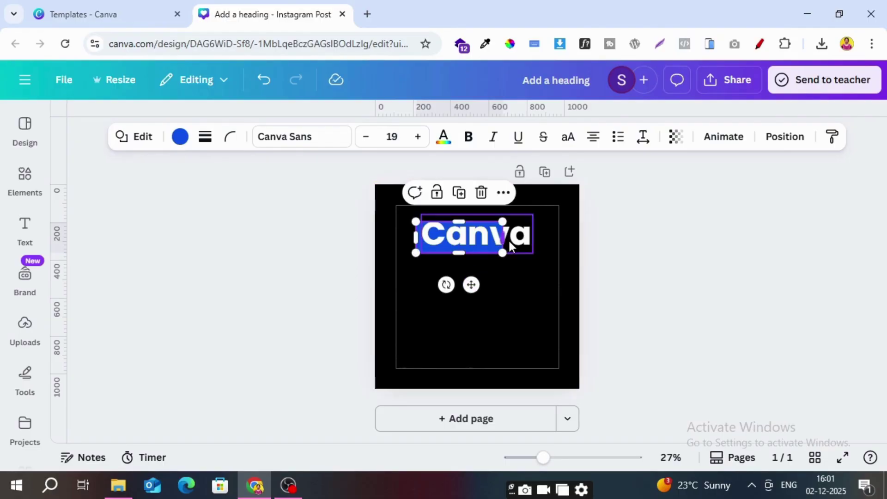
drag(504, 237, 548, 237)
drag(481, 221, 483, 218)
click(412, 341)
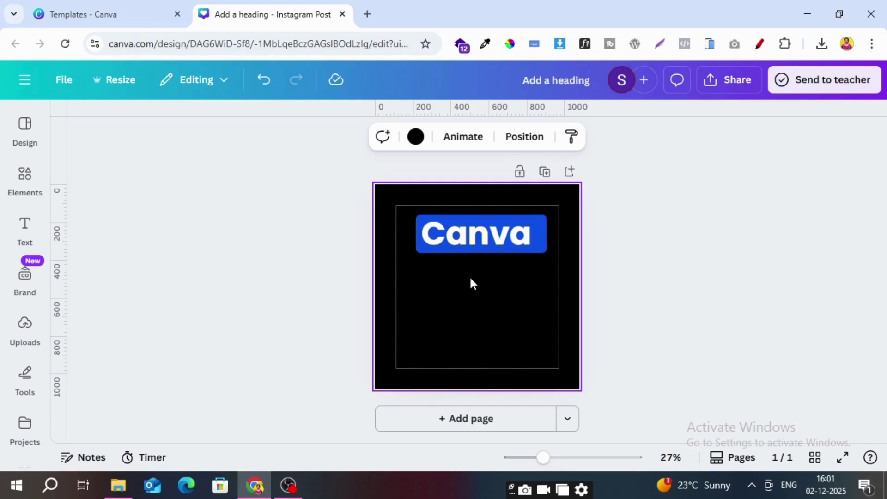
Step: Search the elements for "call icon" and add the black circular phone graphic to the page
click(28, 182)
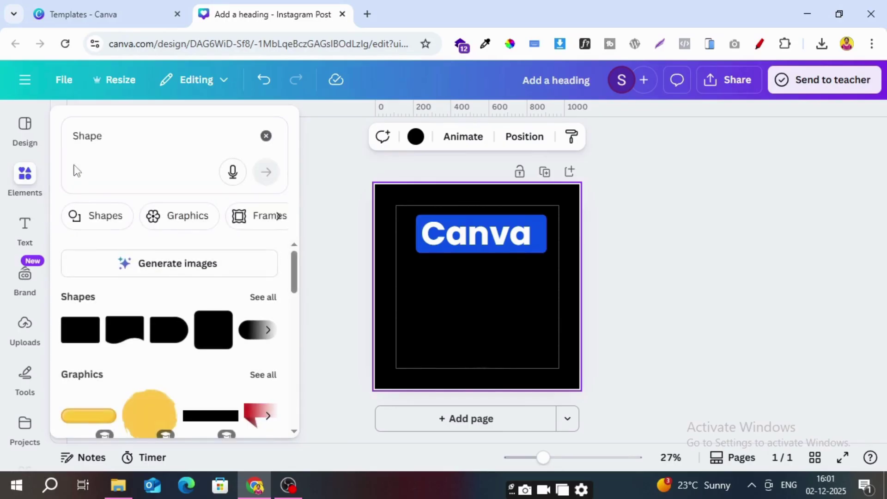
click(265, 135)
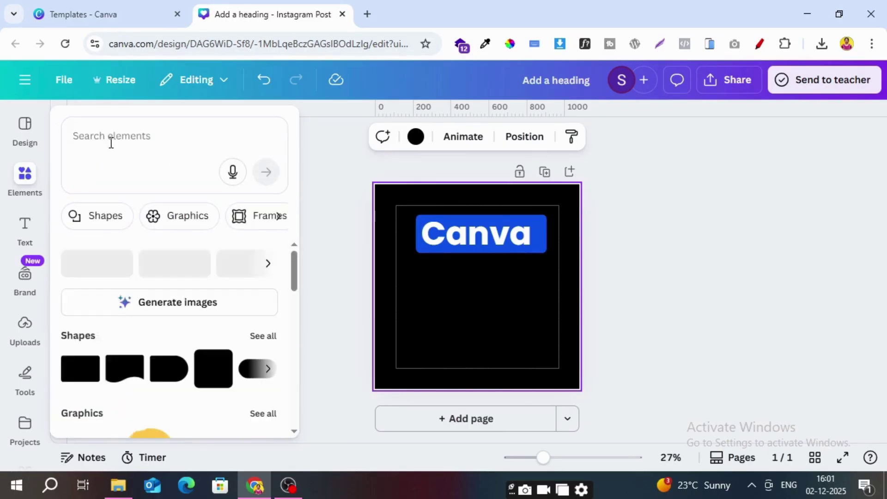
click(86, 141)
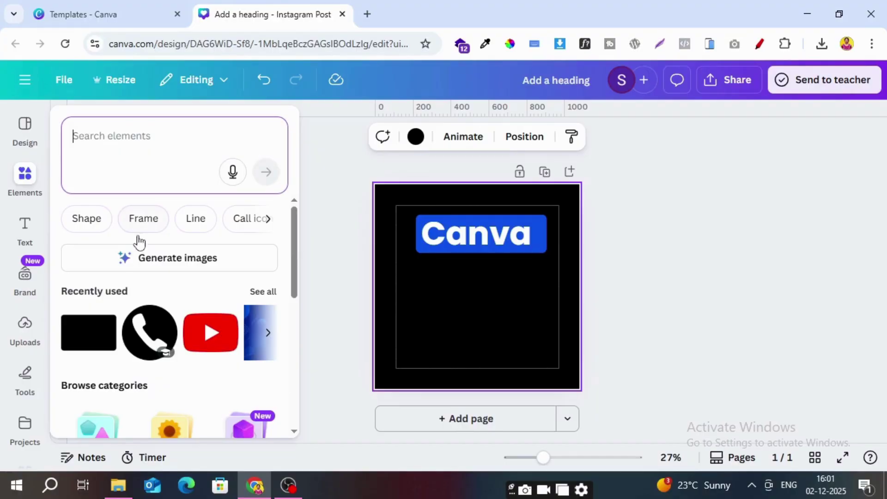
text(ca)
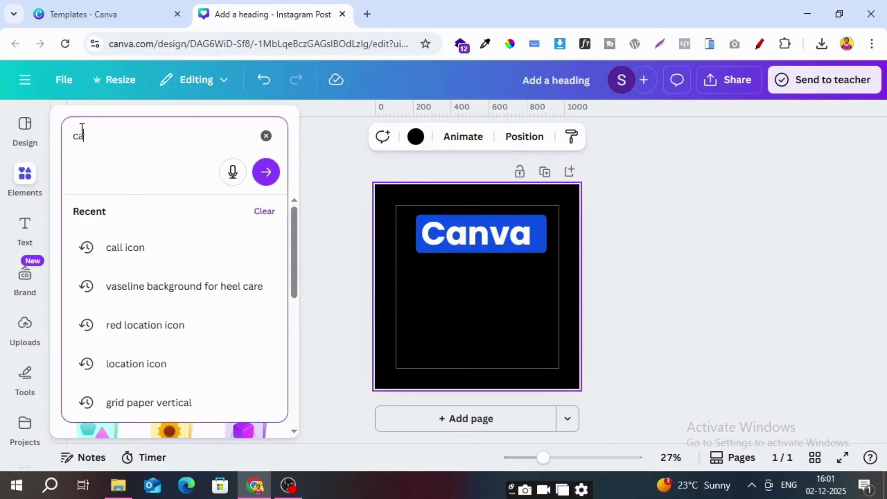
text(ll)
click(134, 247)
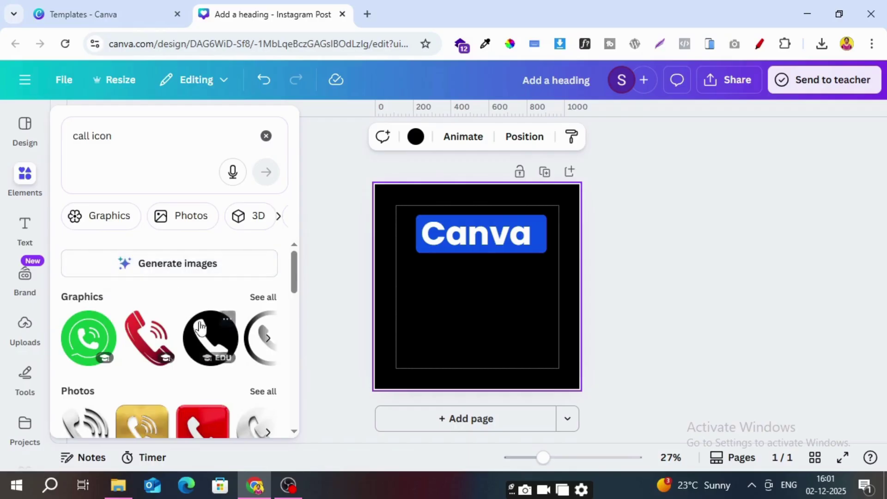
click(207, 335)
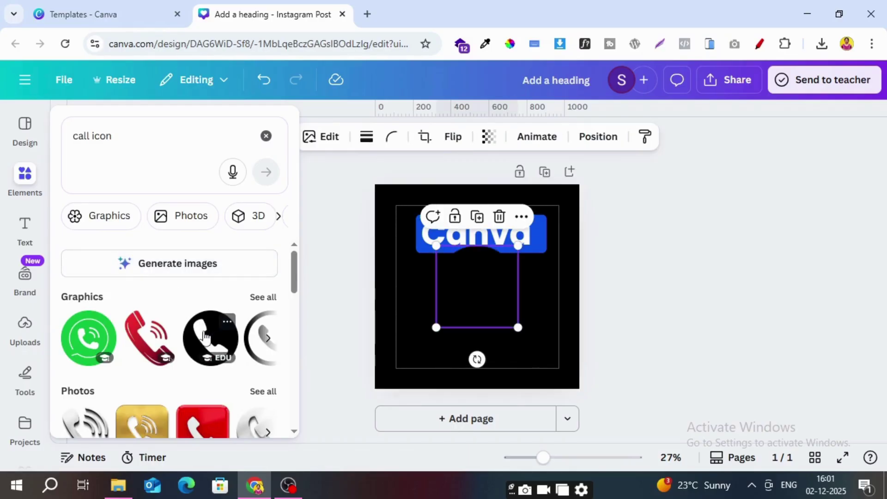
click(435, 290)
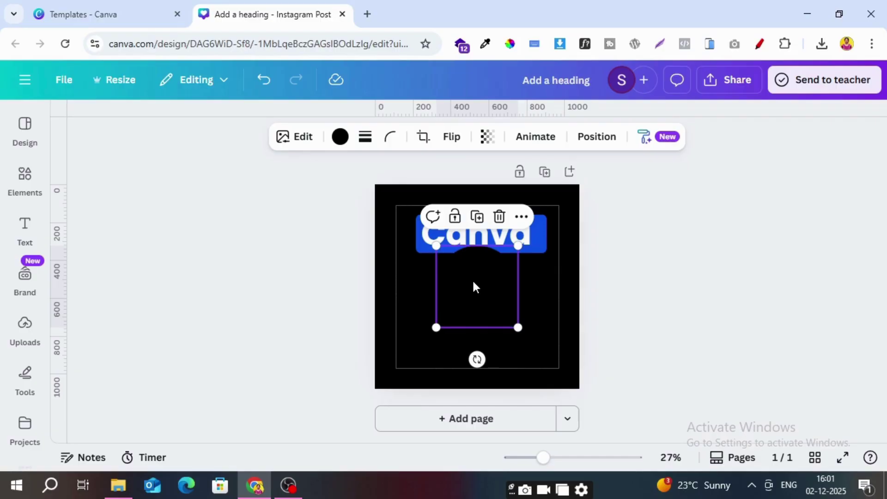
Step: Recolour the call icon white, shrink it, and place it below the start of the "Canva" heading
click(341, 146)
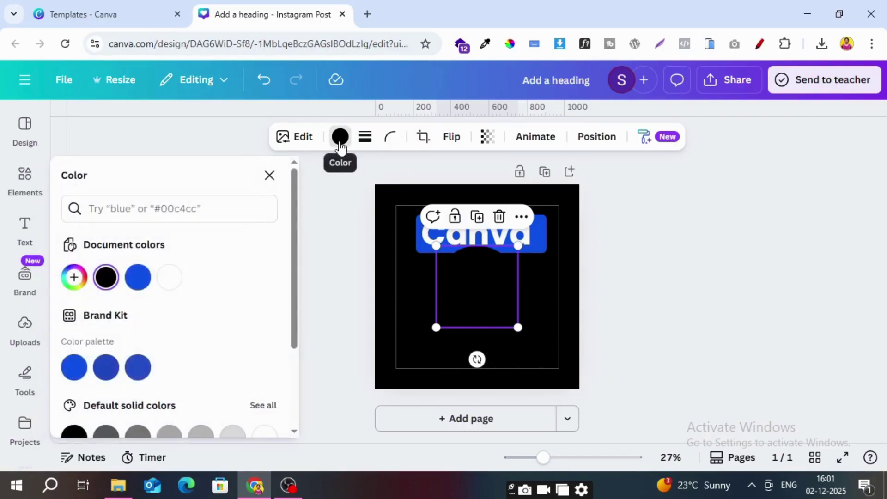
click(170, 277)
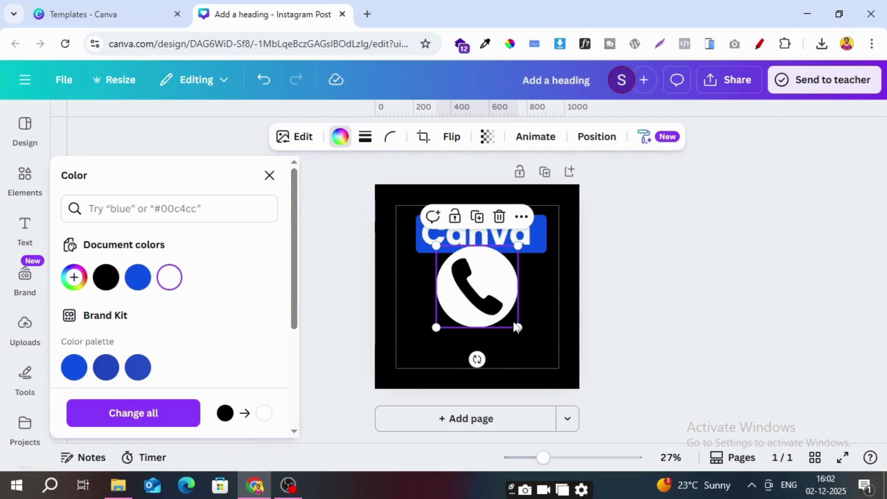
drag(513, 324, 444, 293)
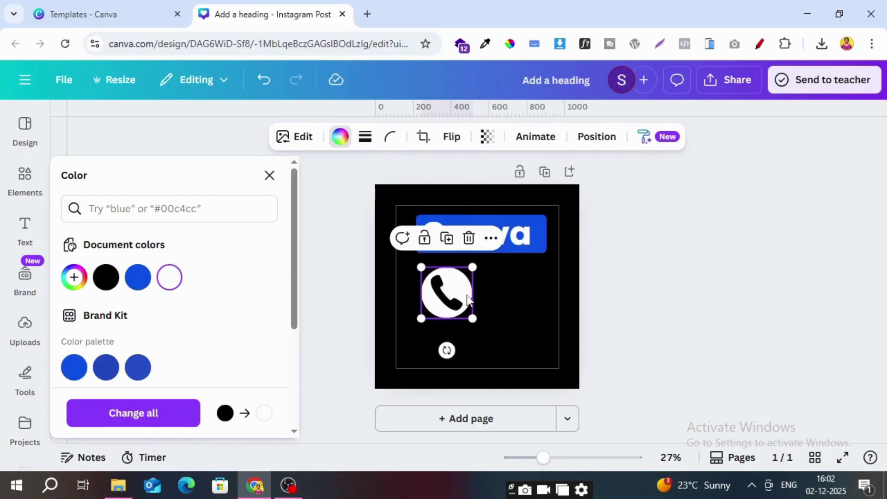
drag(473, 267, 450, 290)
click(498, 299)
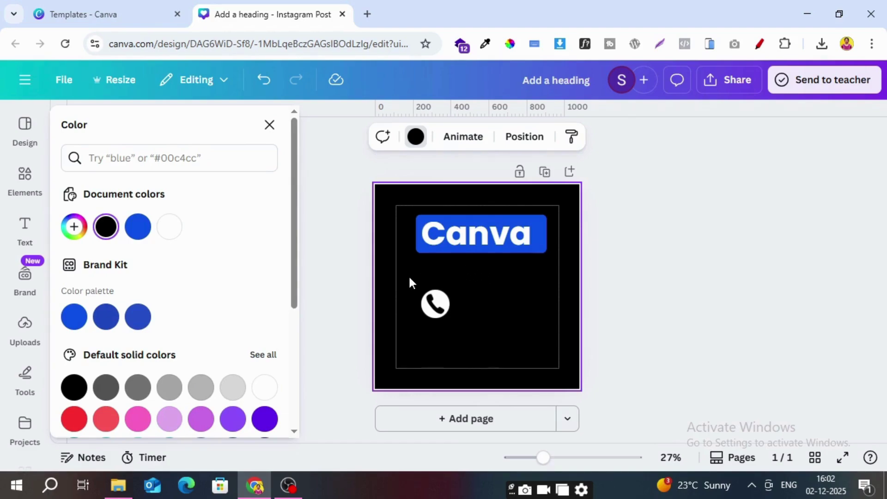
click(270, 127)
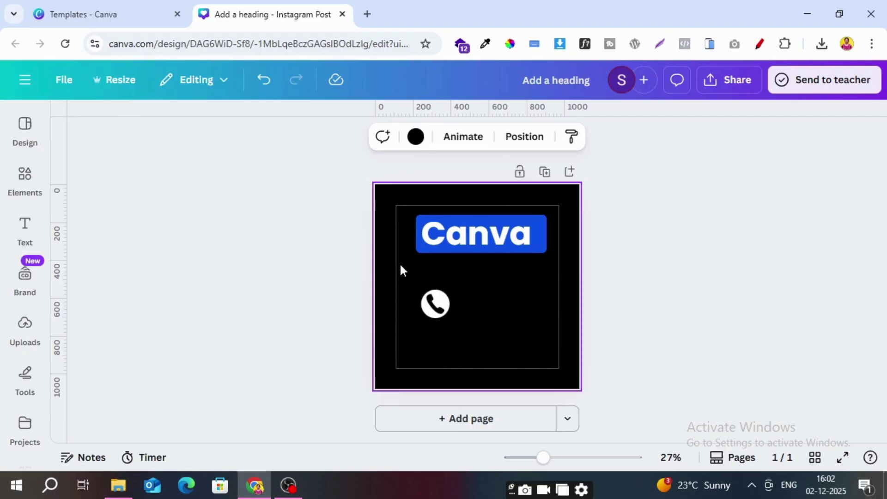